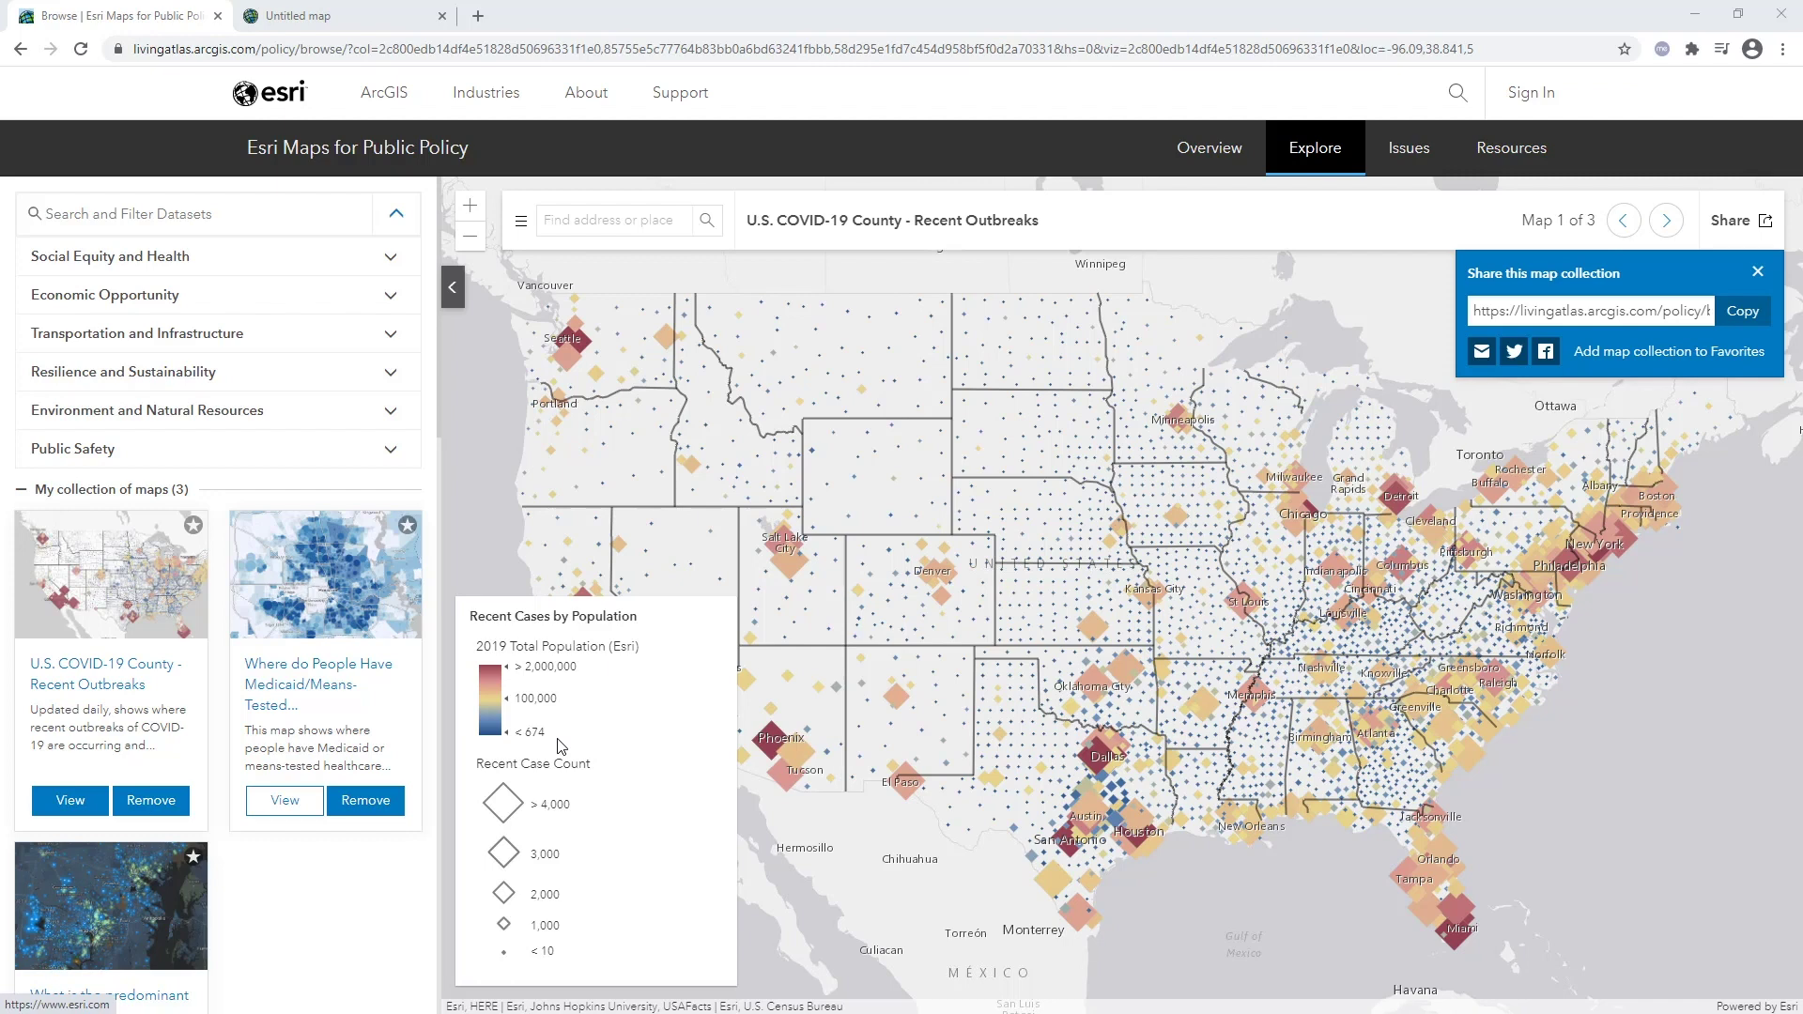
View the second and third maps in the policy map collection, covering Medicaid/means-tested healthcare and children's health insurance coverage.
click(1664, 225)
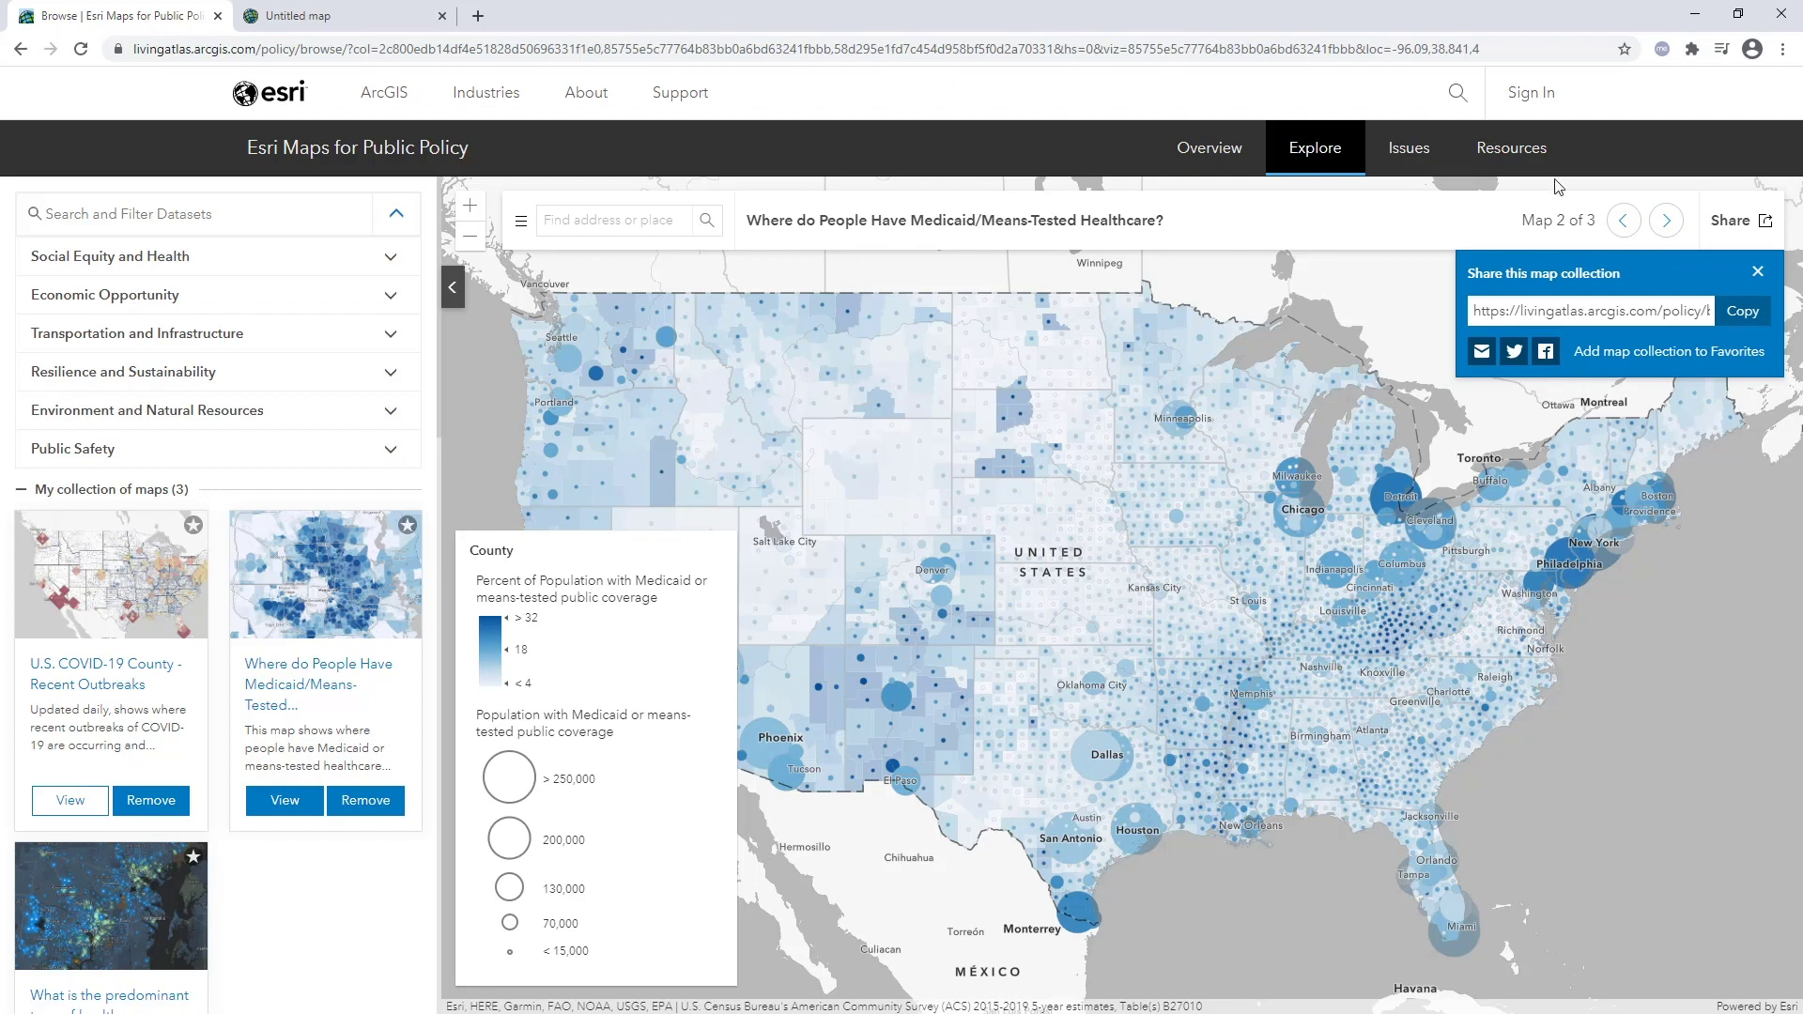
click(1667, 221)
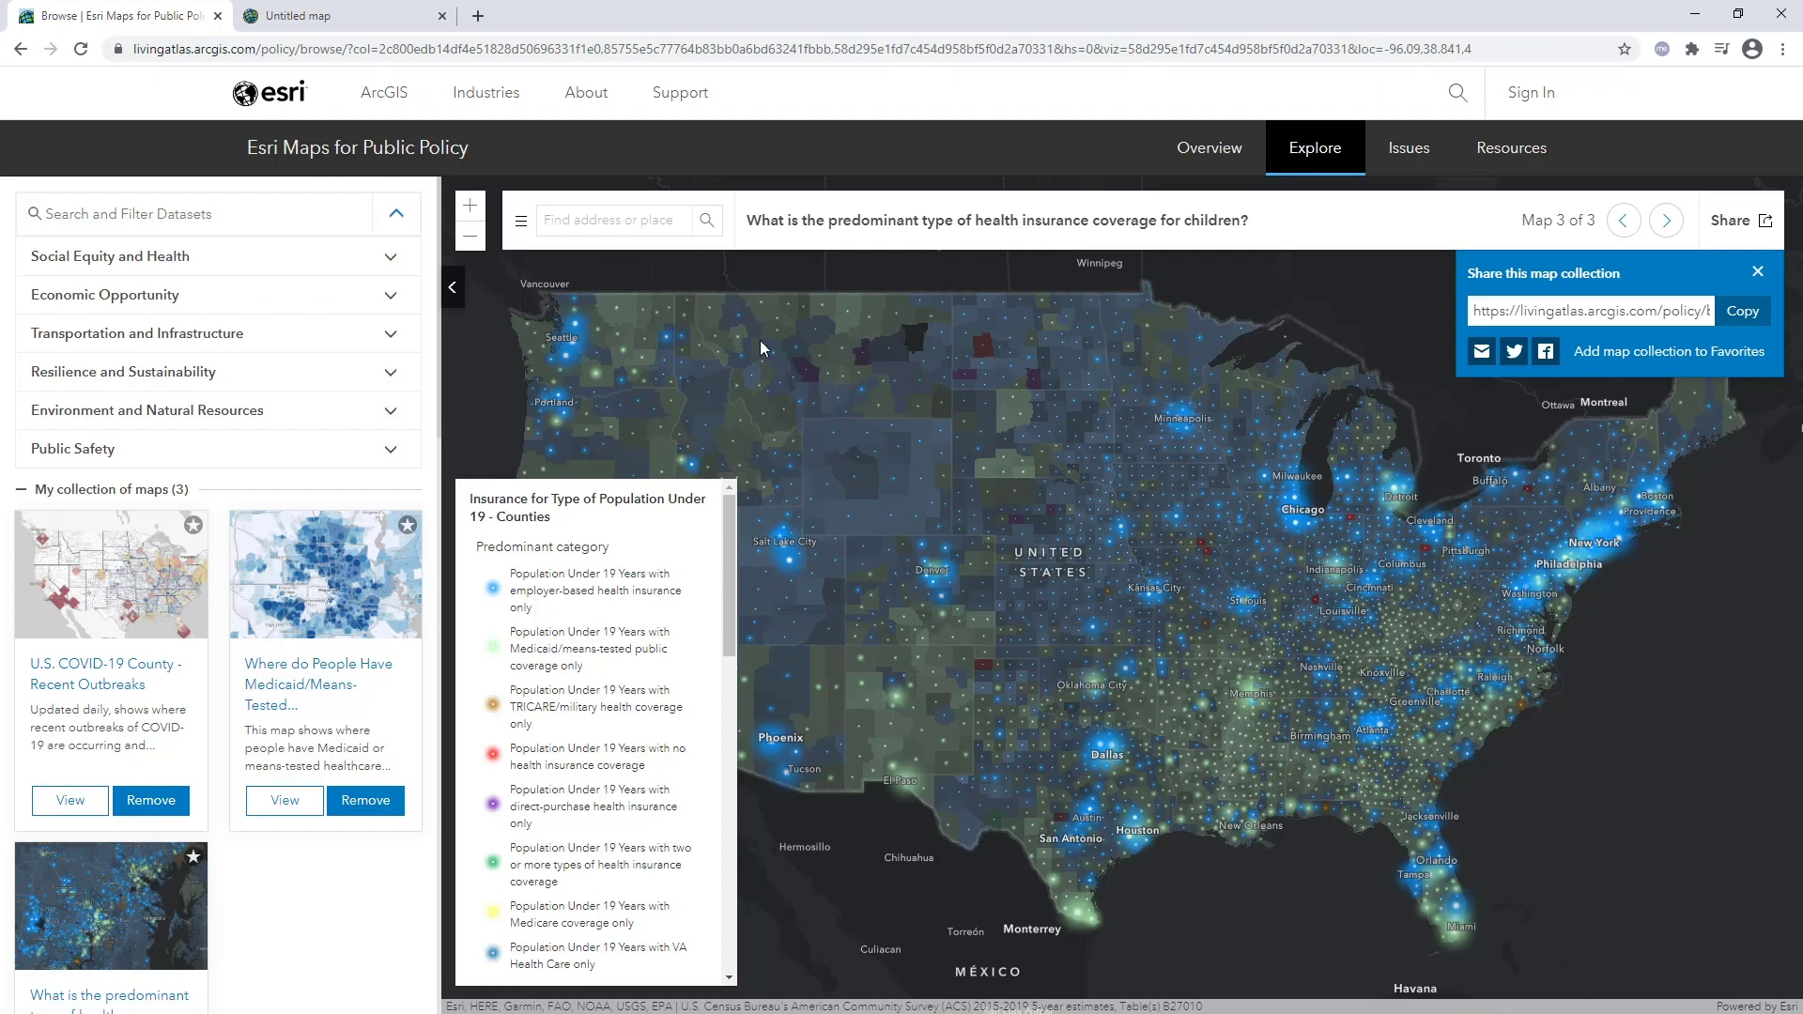
Switch to the untitled map in Map Viewer and browse layers from the Living Atlas.
click(366, 14)
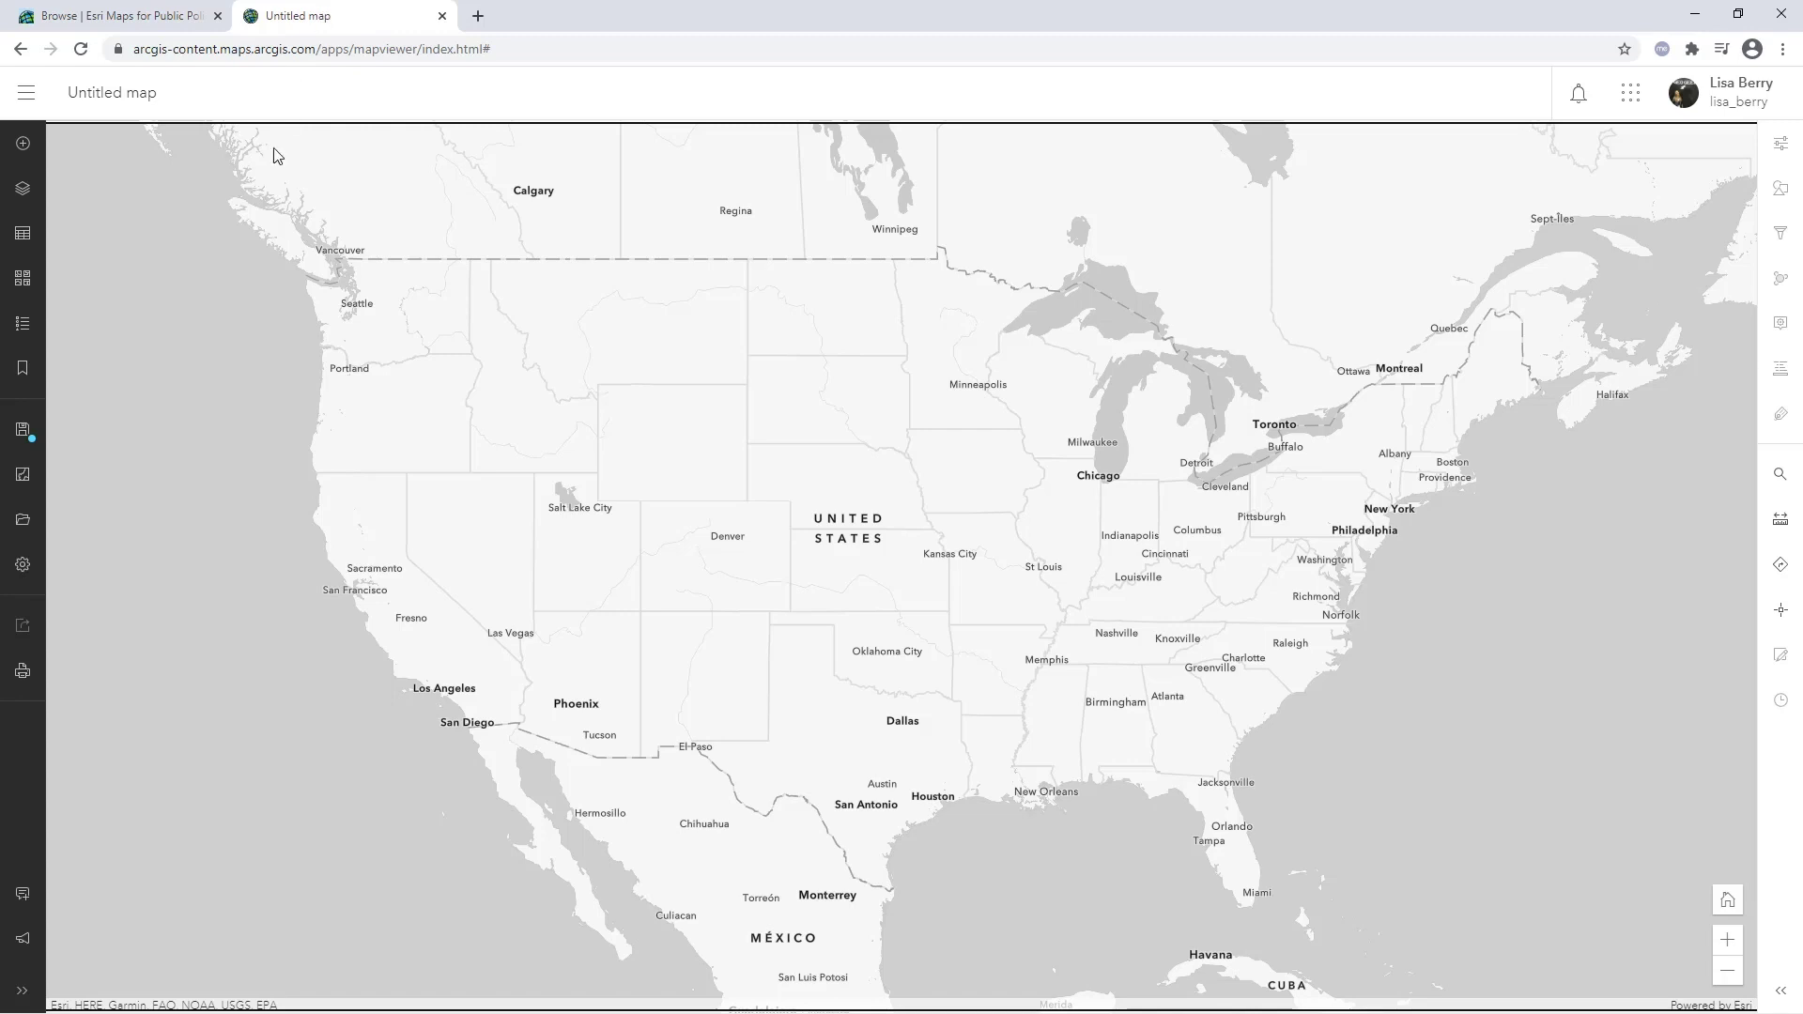
click(15, 145)
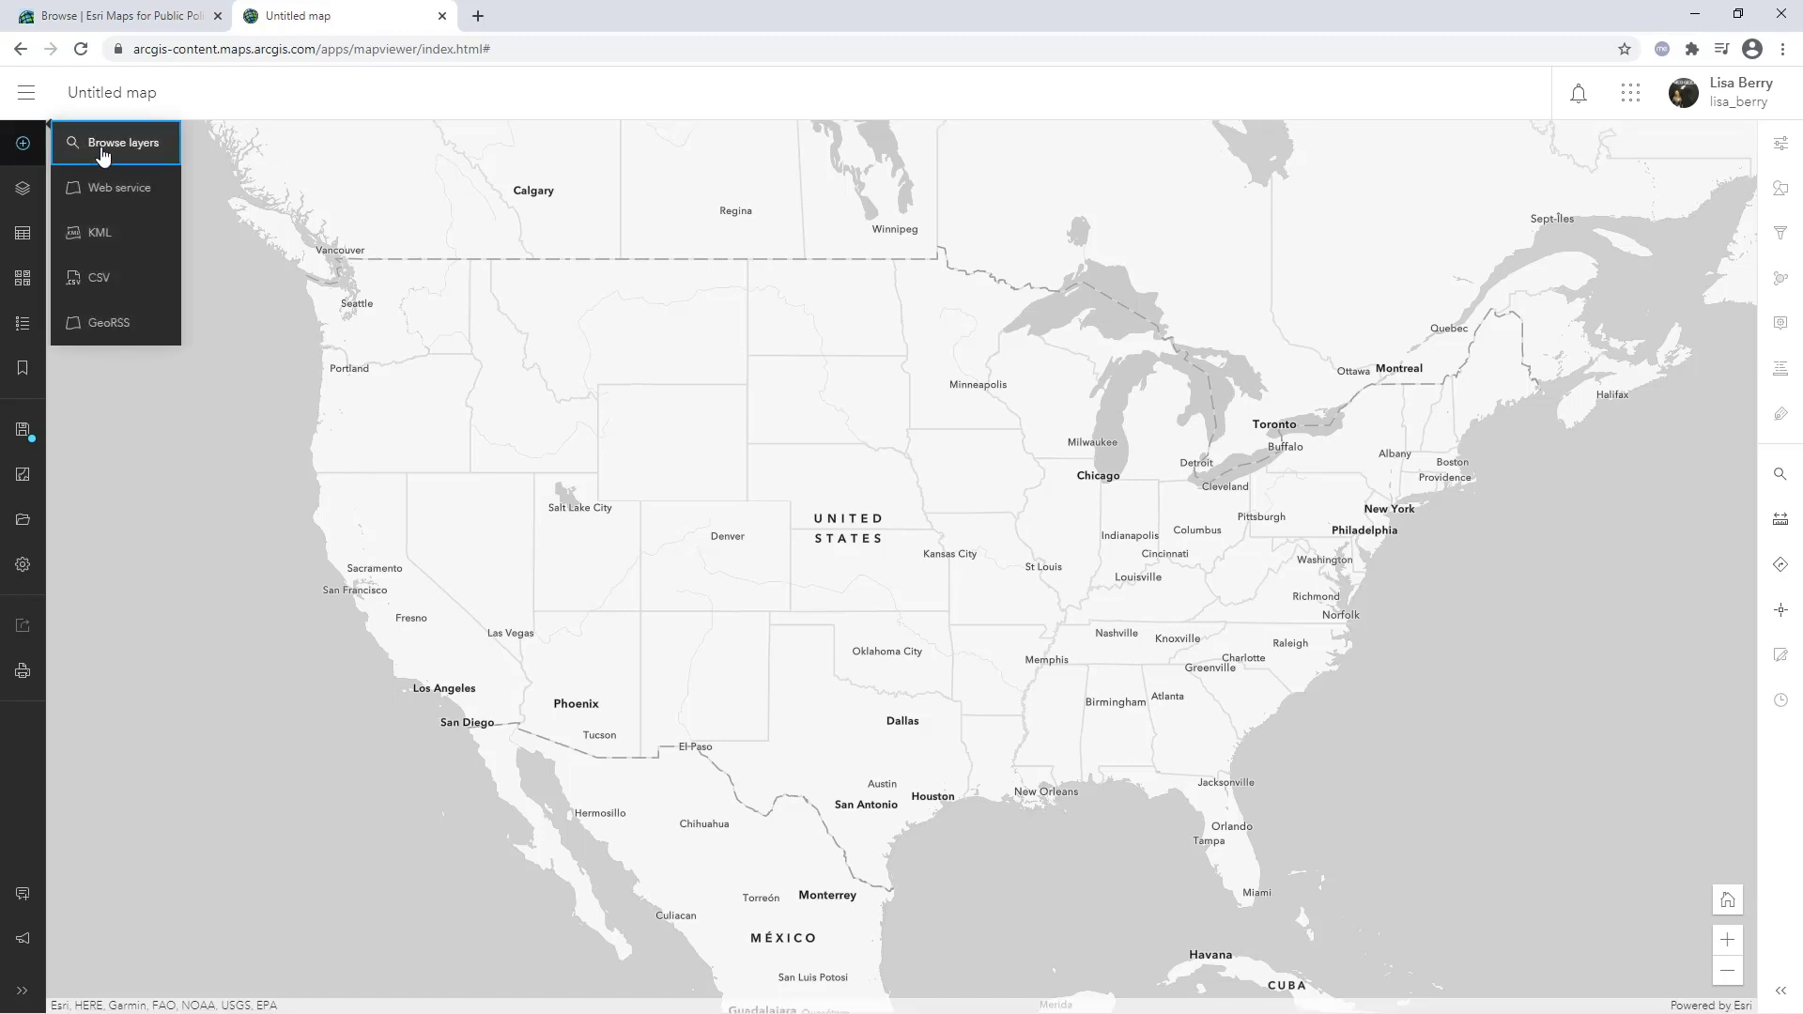
click(154, 154)
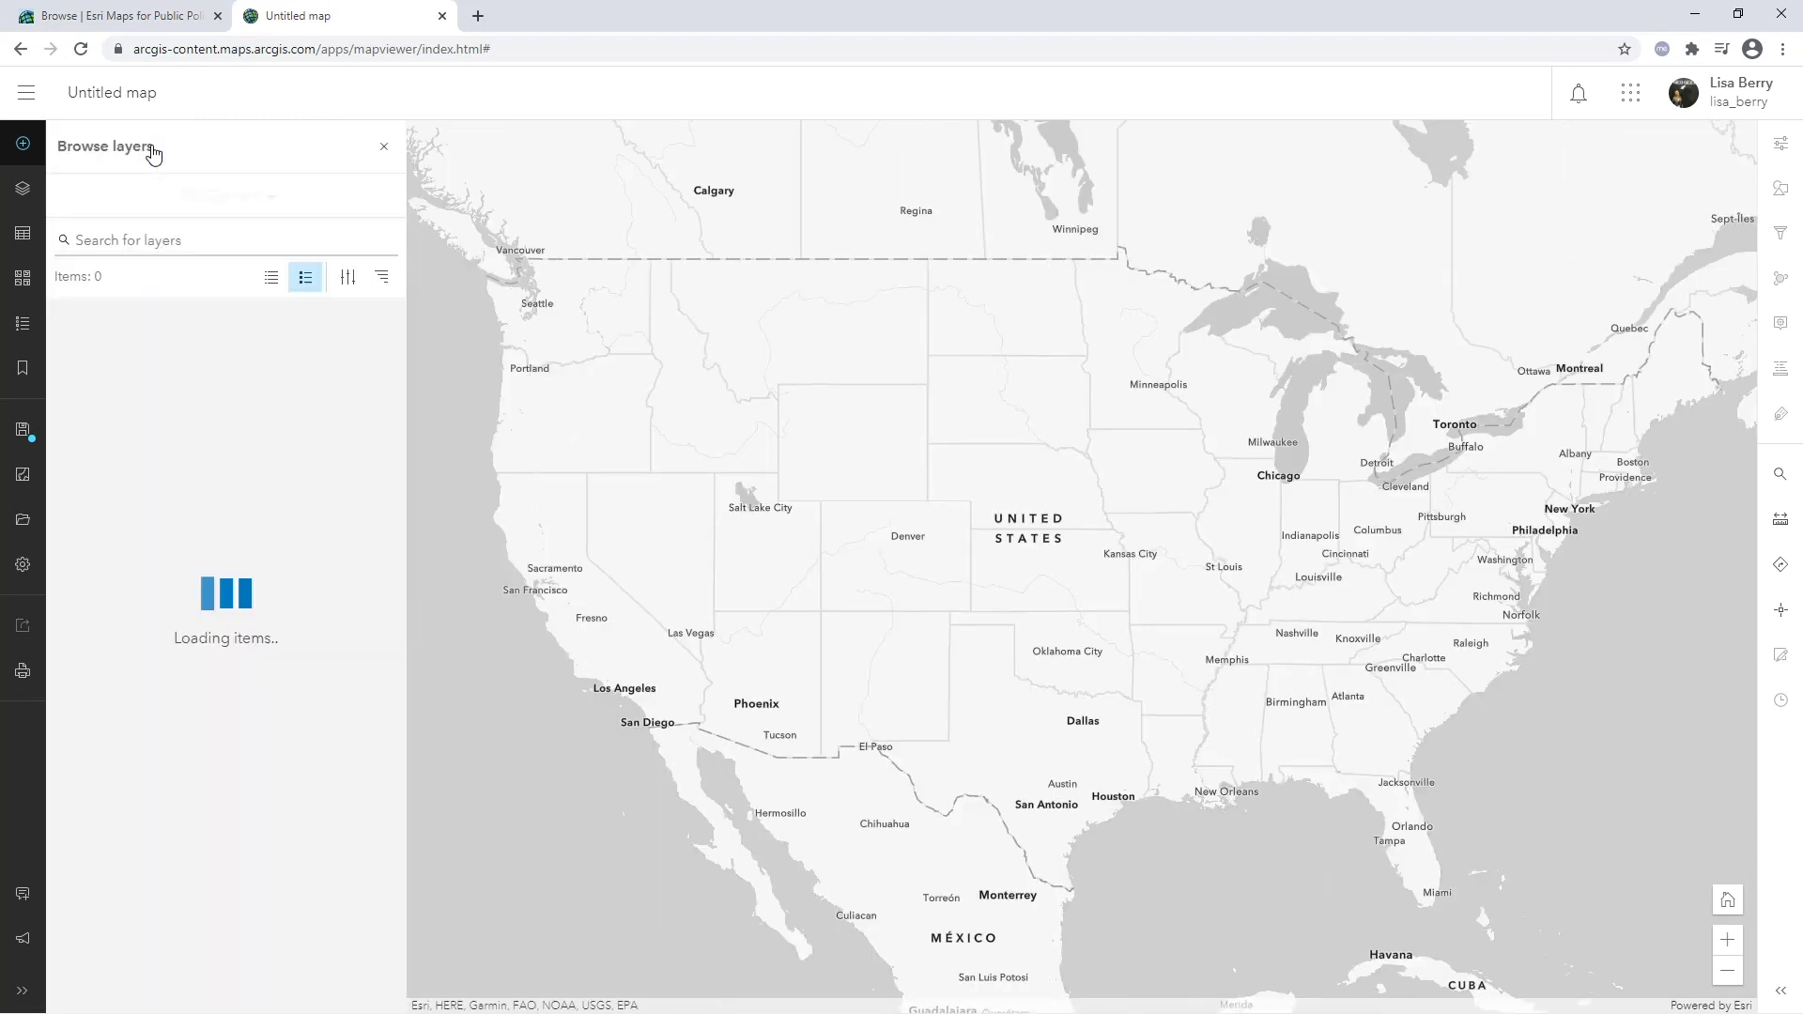
click(247, 201)
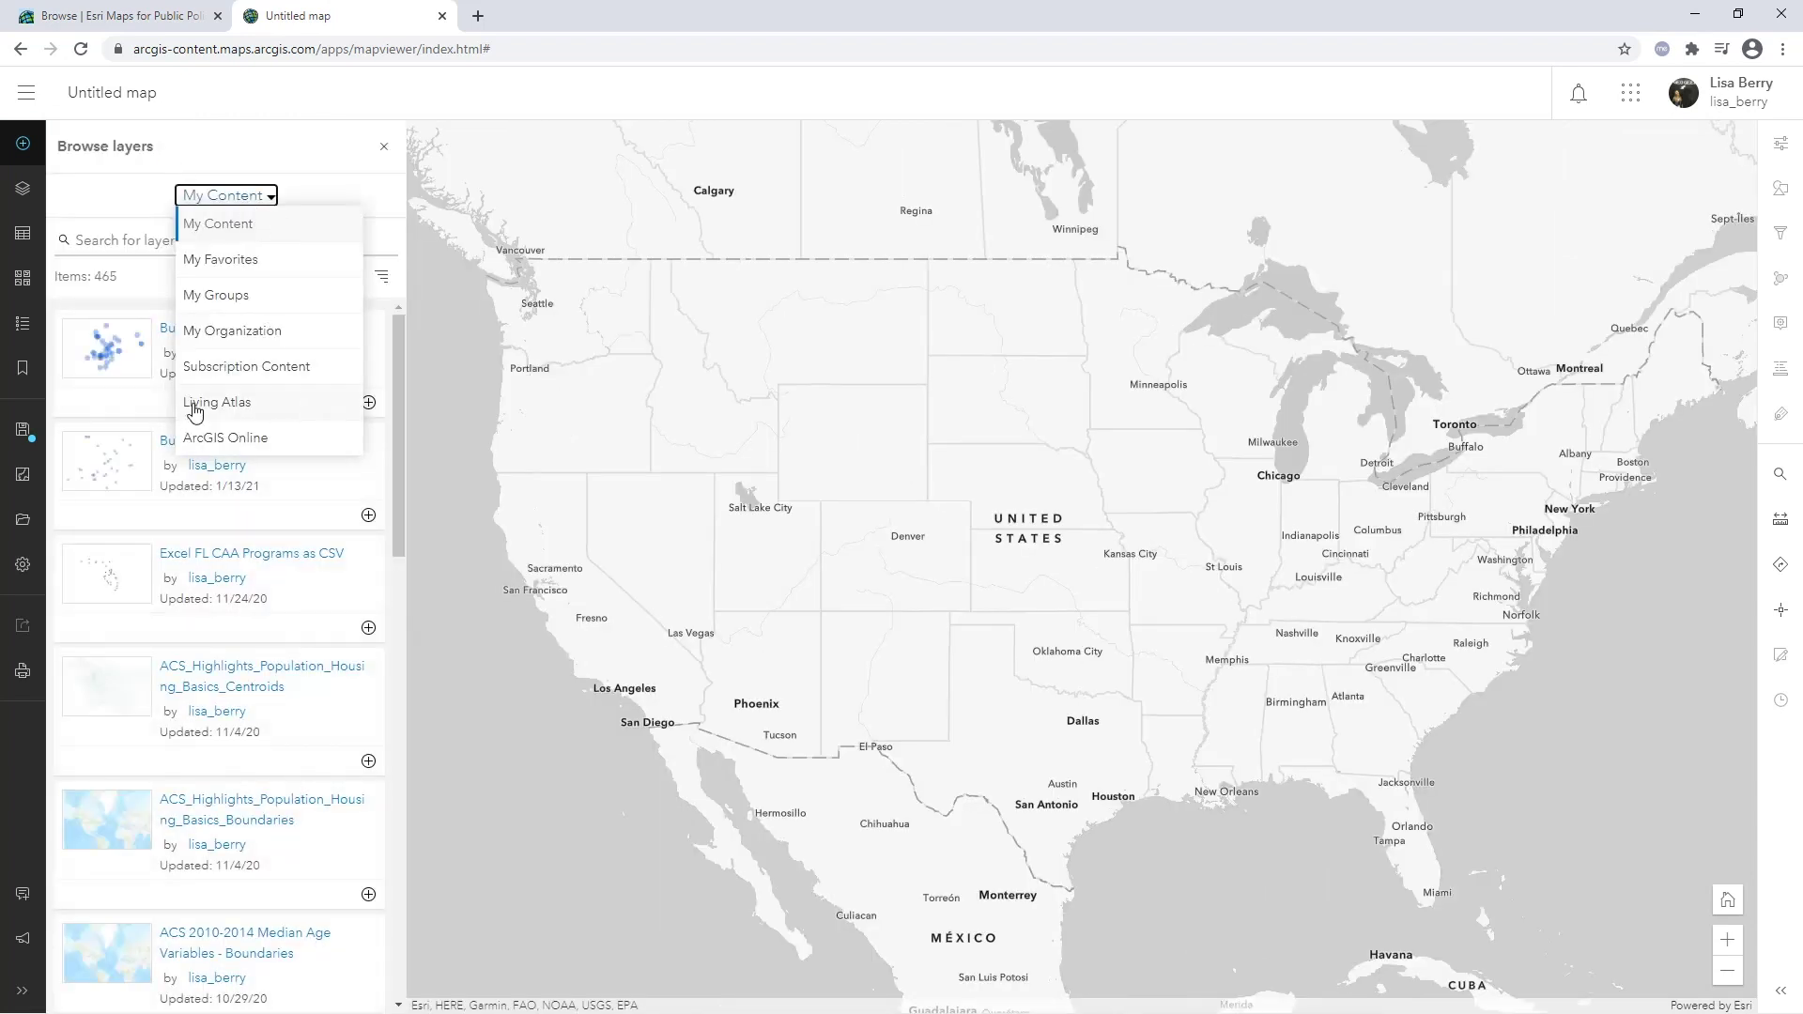
click(246, 404)
Search for "current year acs race" and add the Boundaries and Centroids layers of ACS Race and Hispanic Origin Variables.
click(186, 240)
text(current year acs)
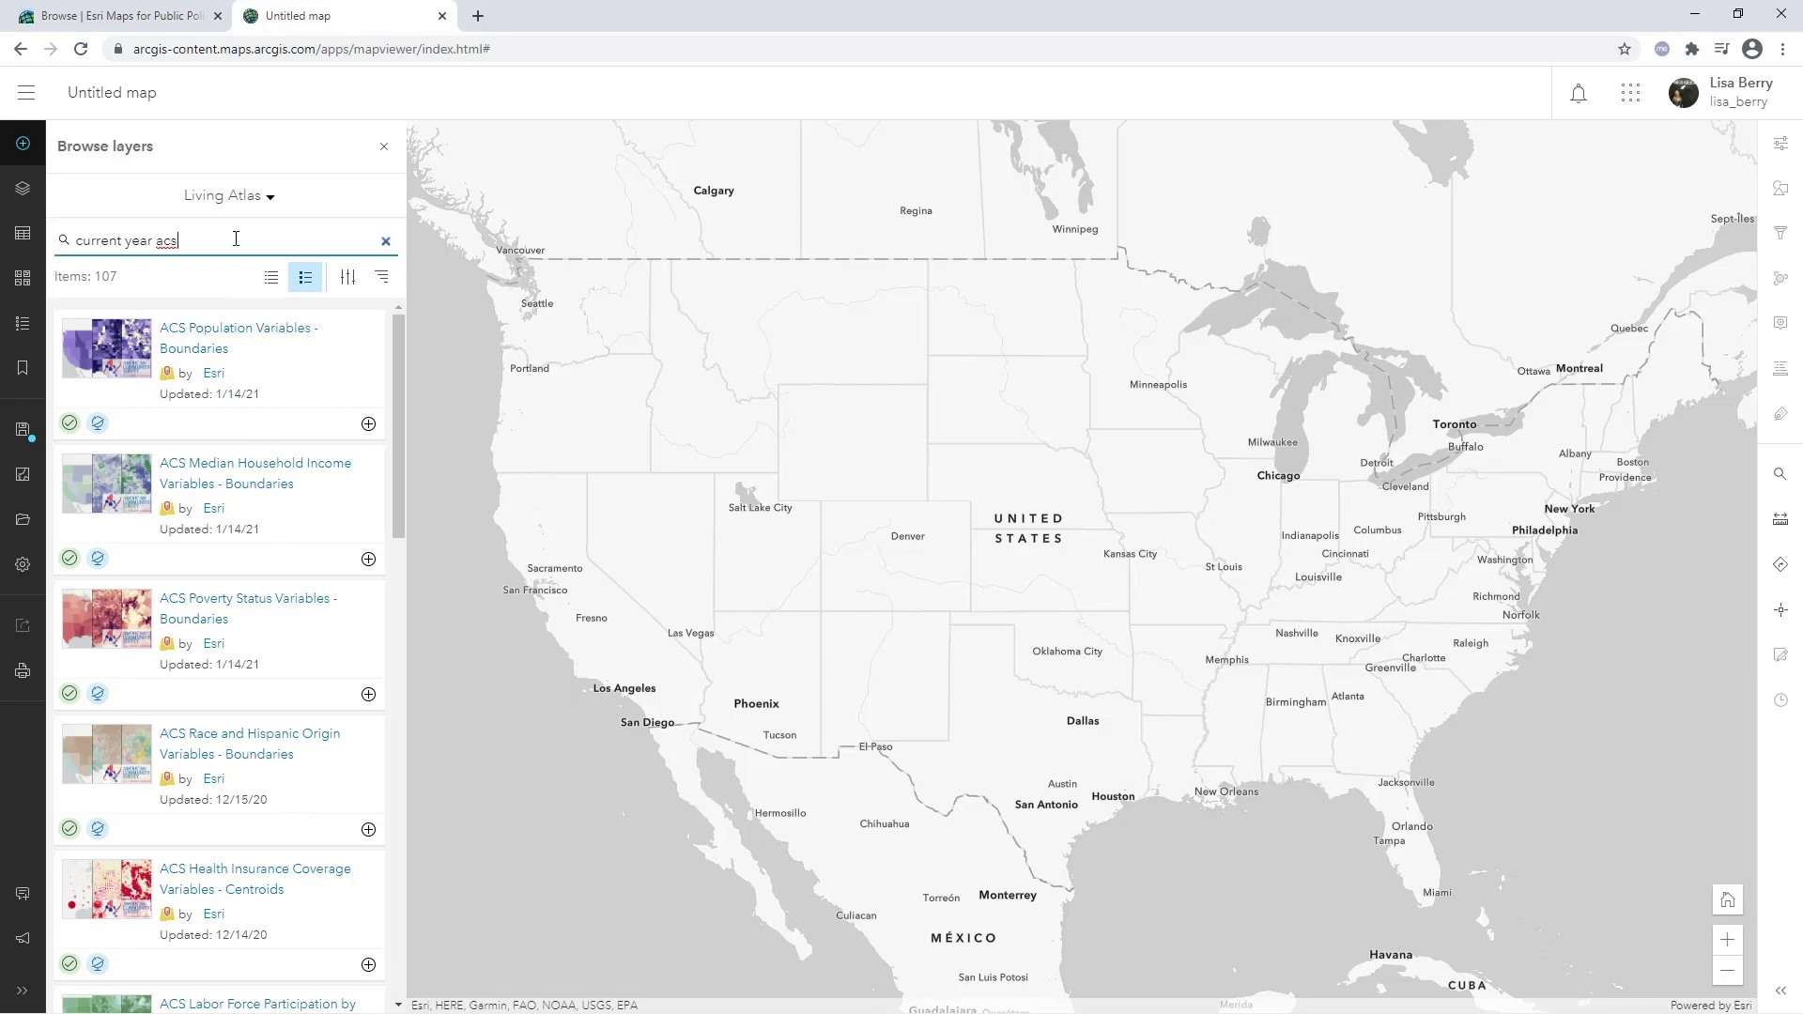
text(race)
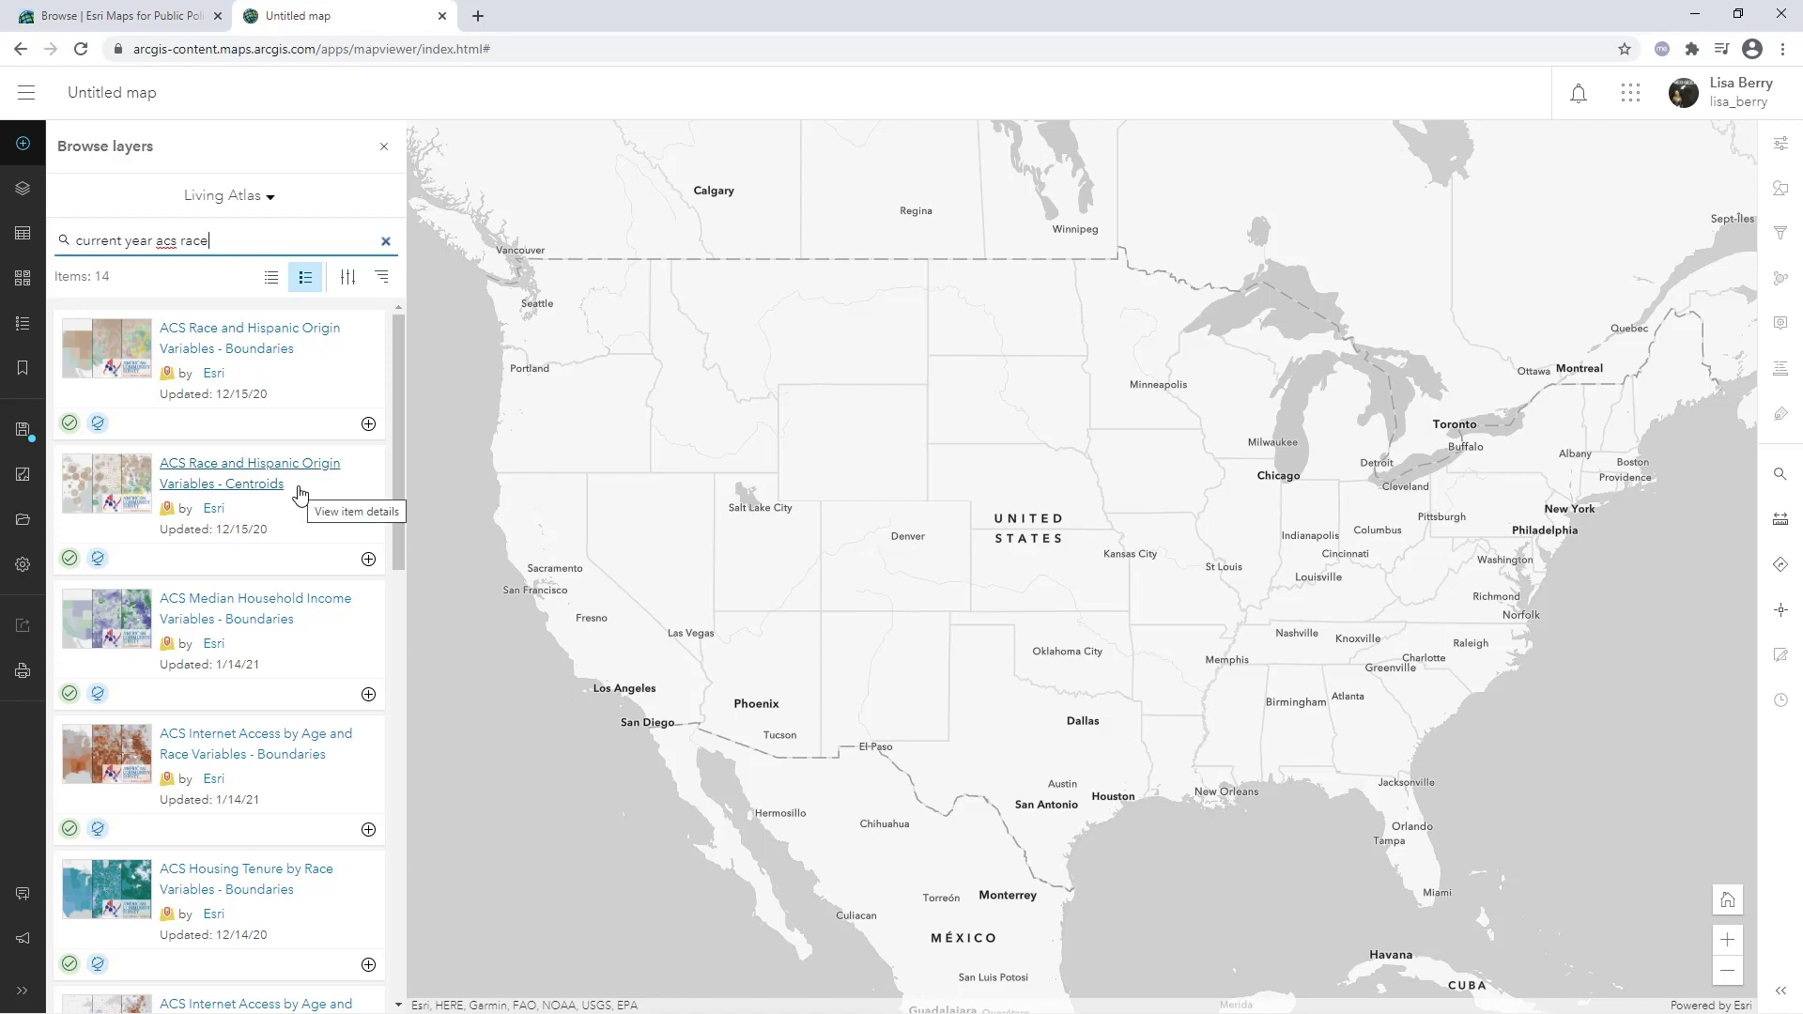
click(368, 424)
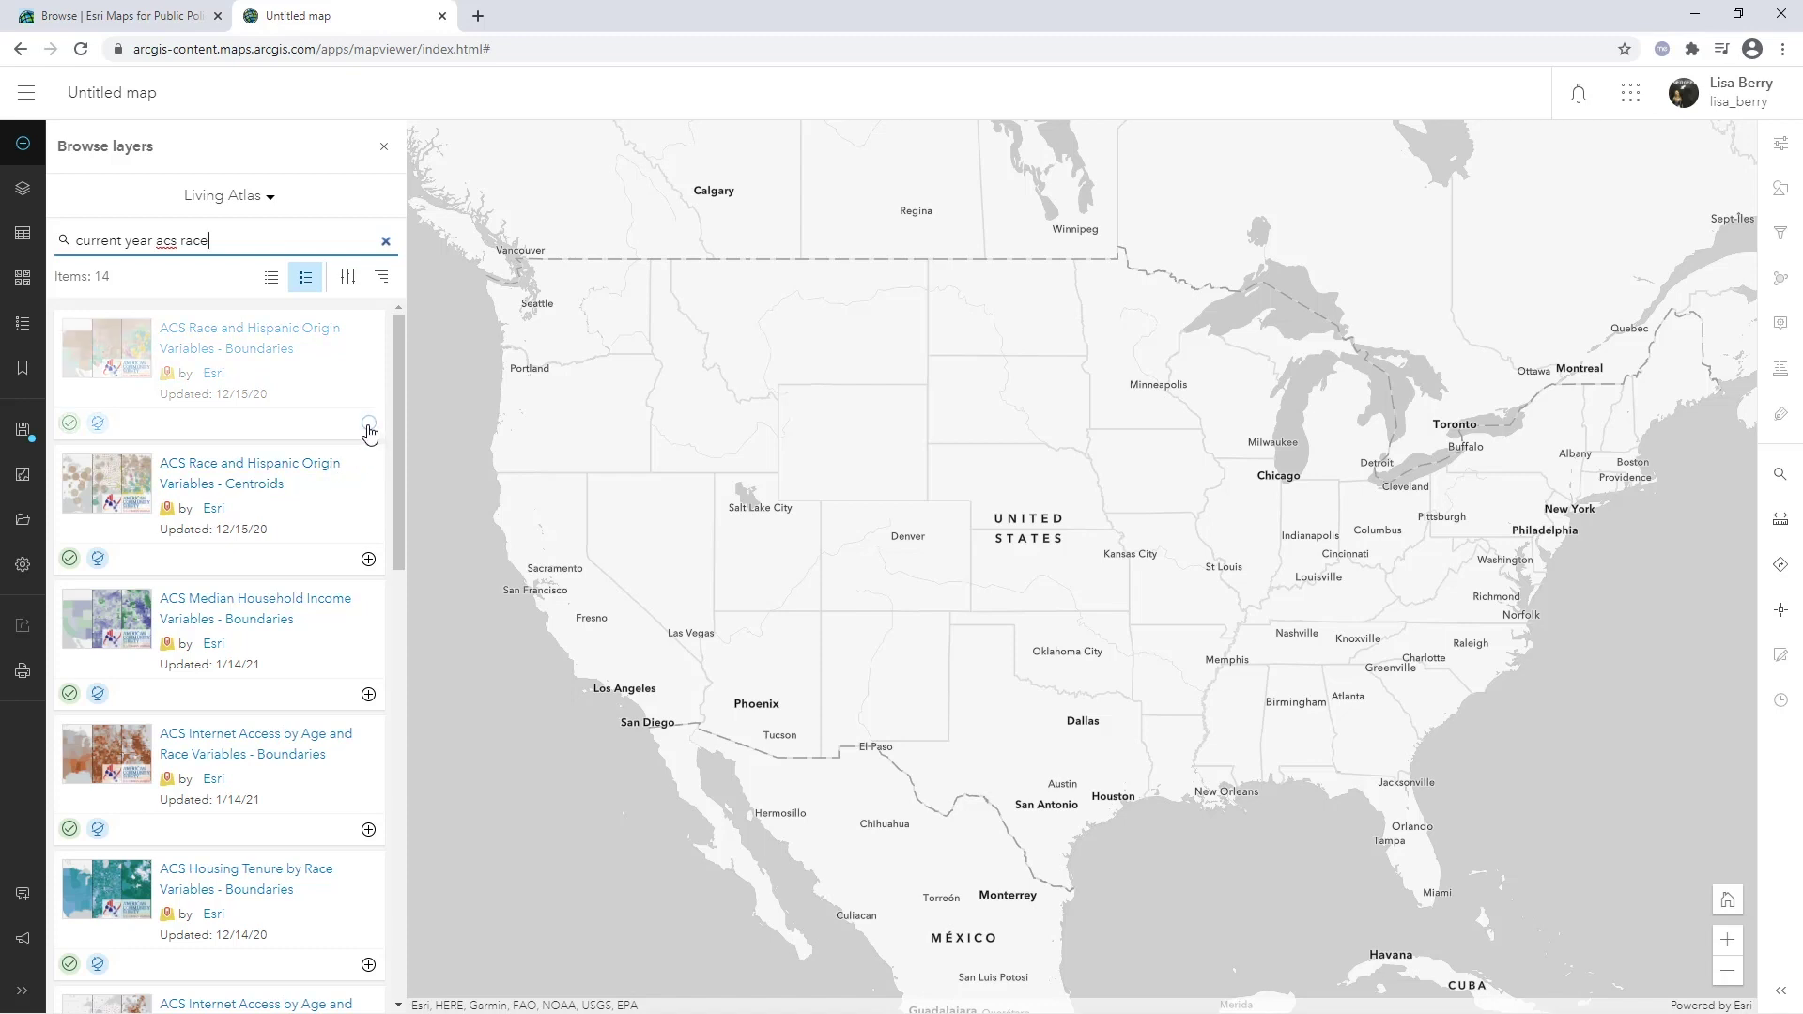
click(369, 560)
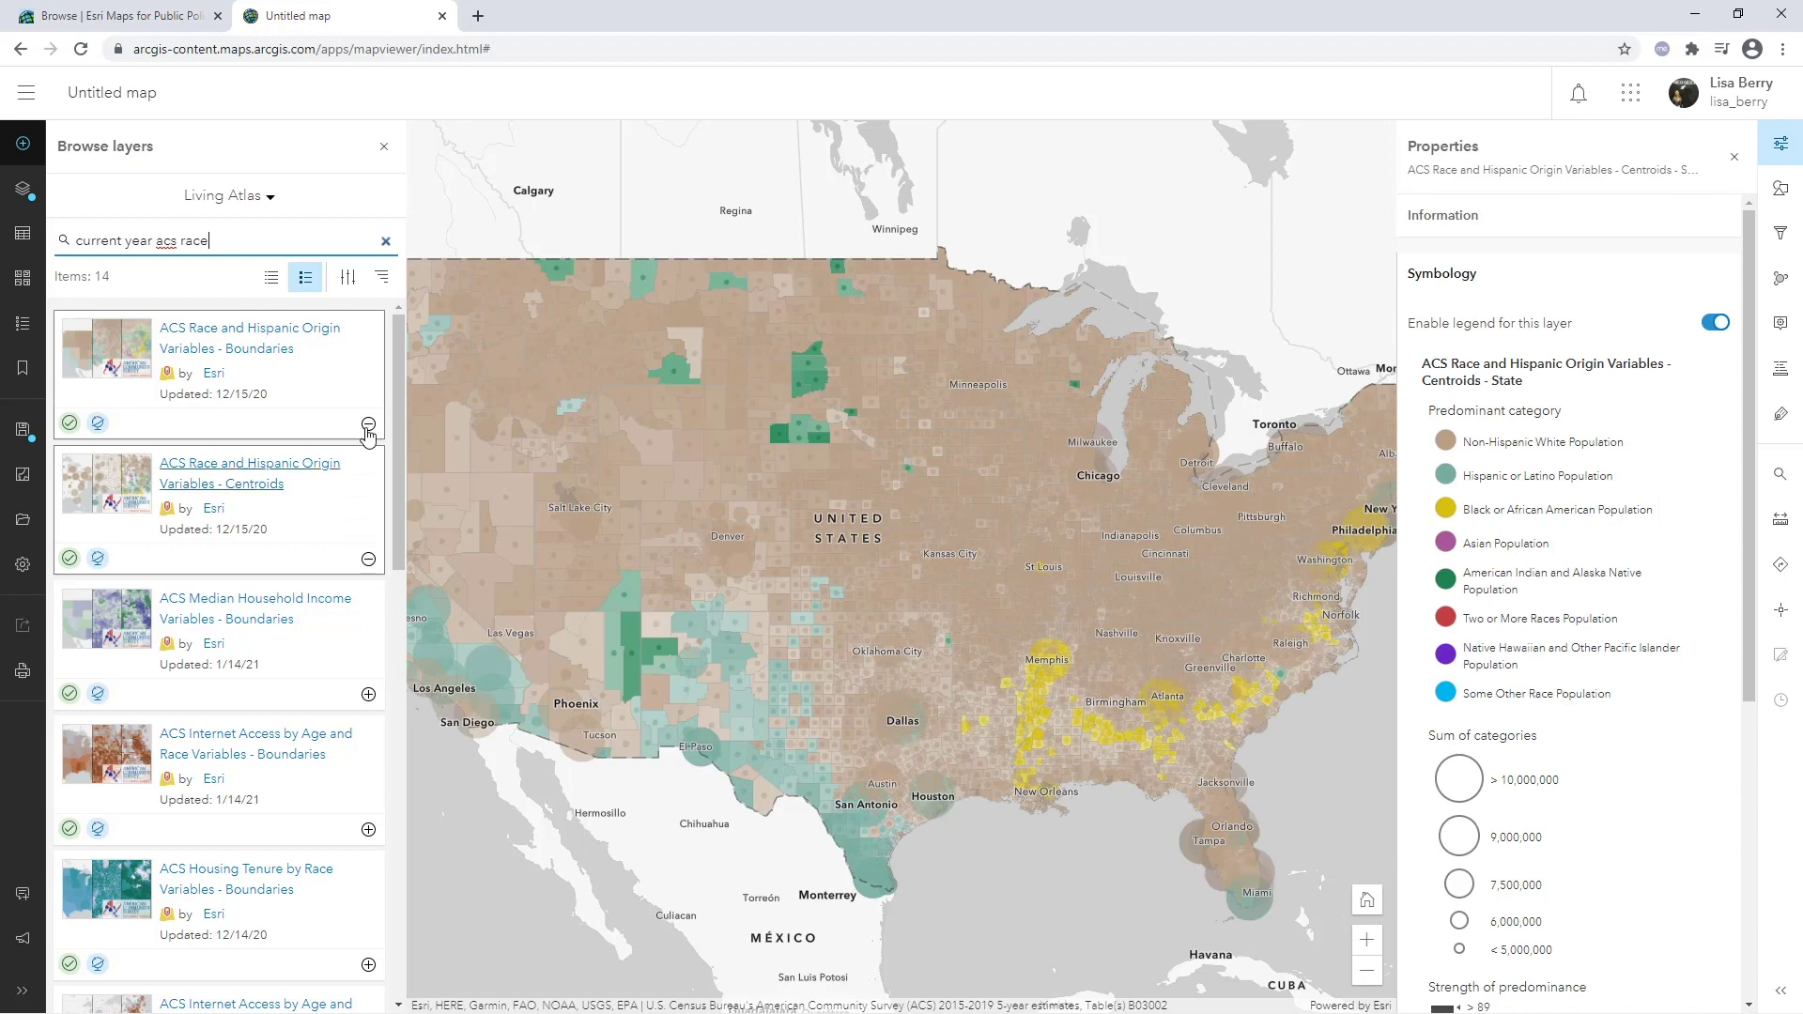
Hide the Boundaries - County layer and make the Centroids - County layer active.
click(29, 196)
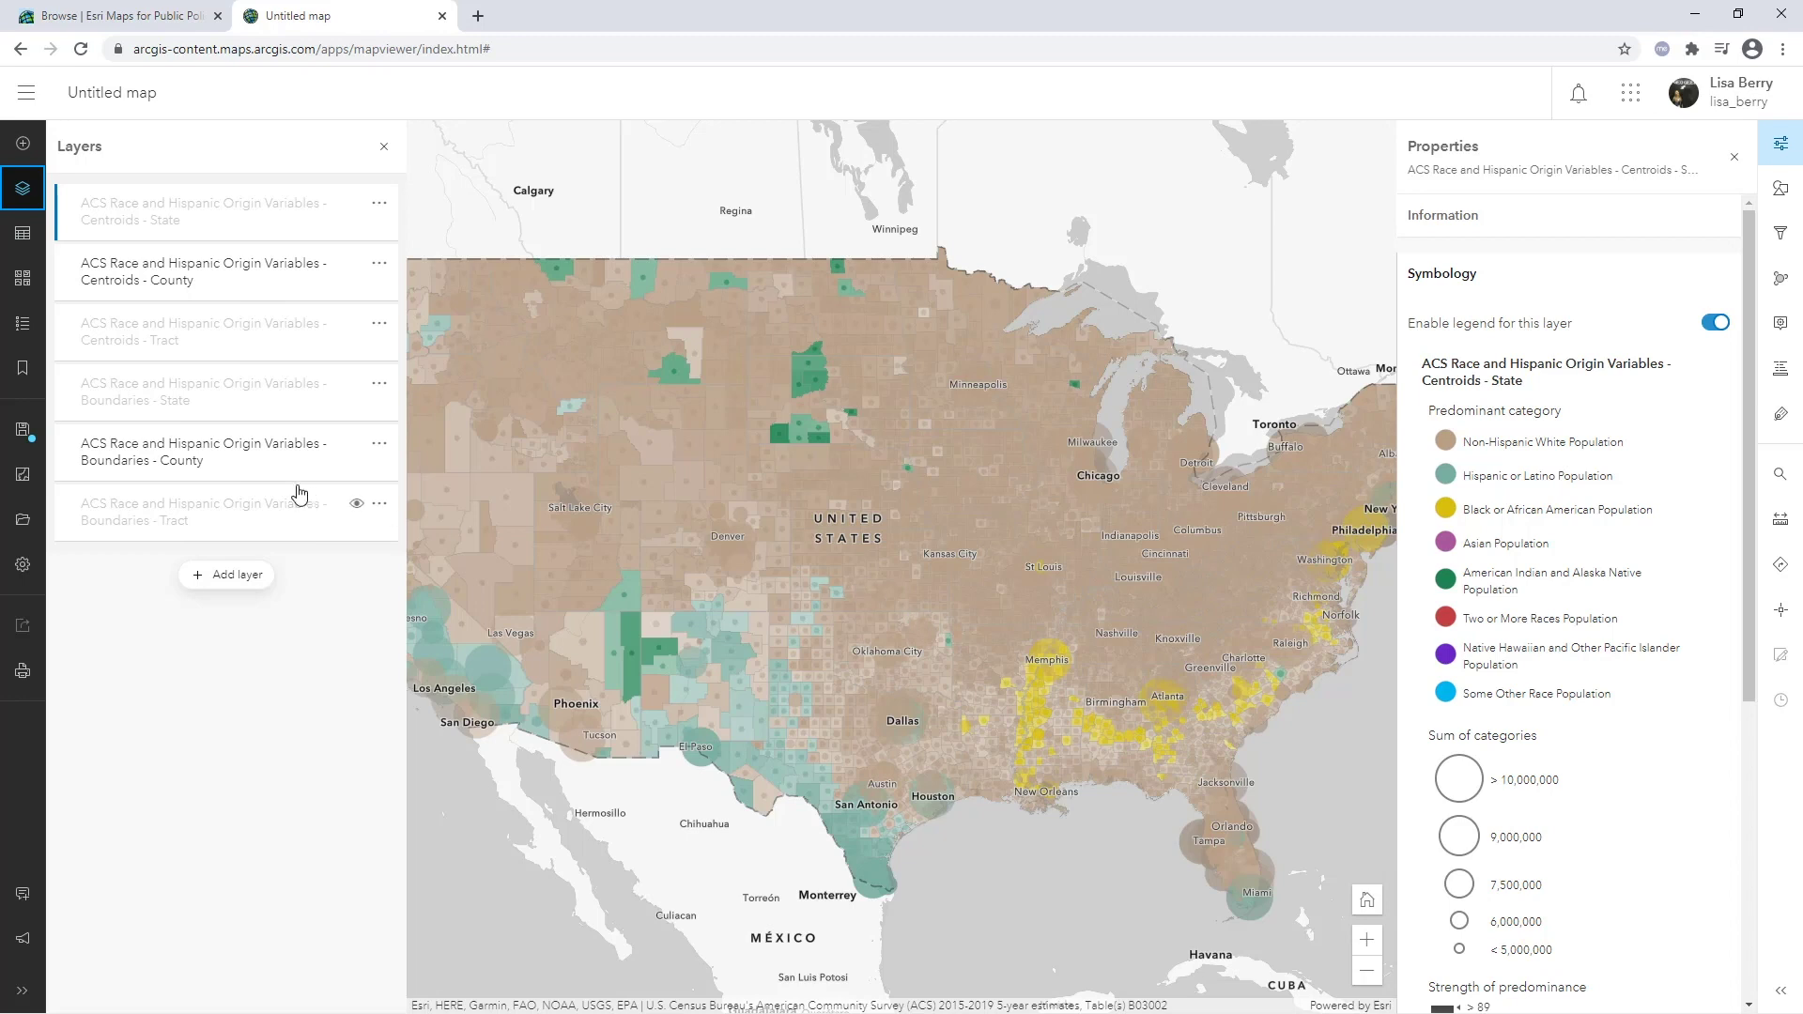
click(358, 446)
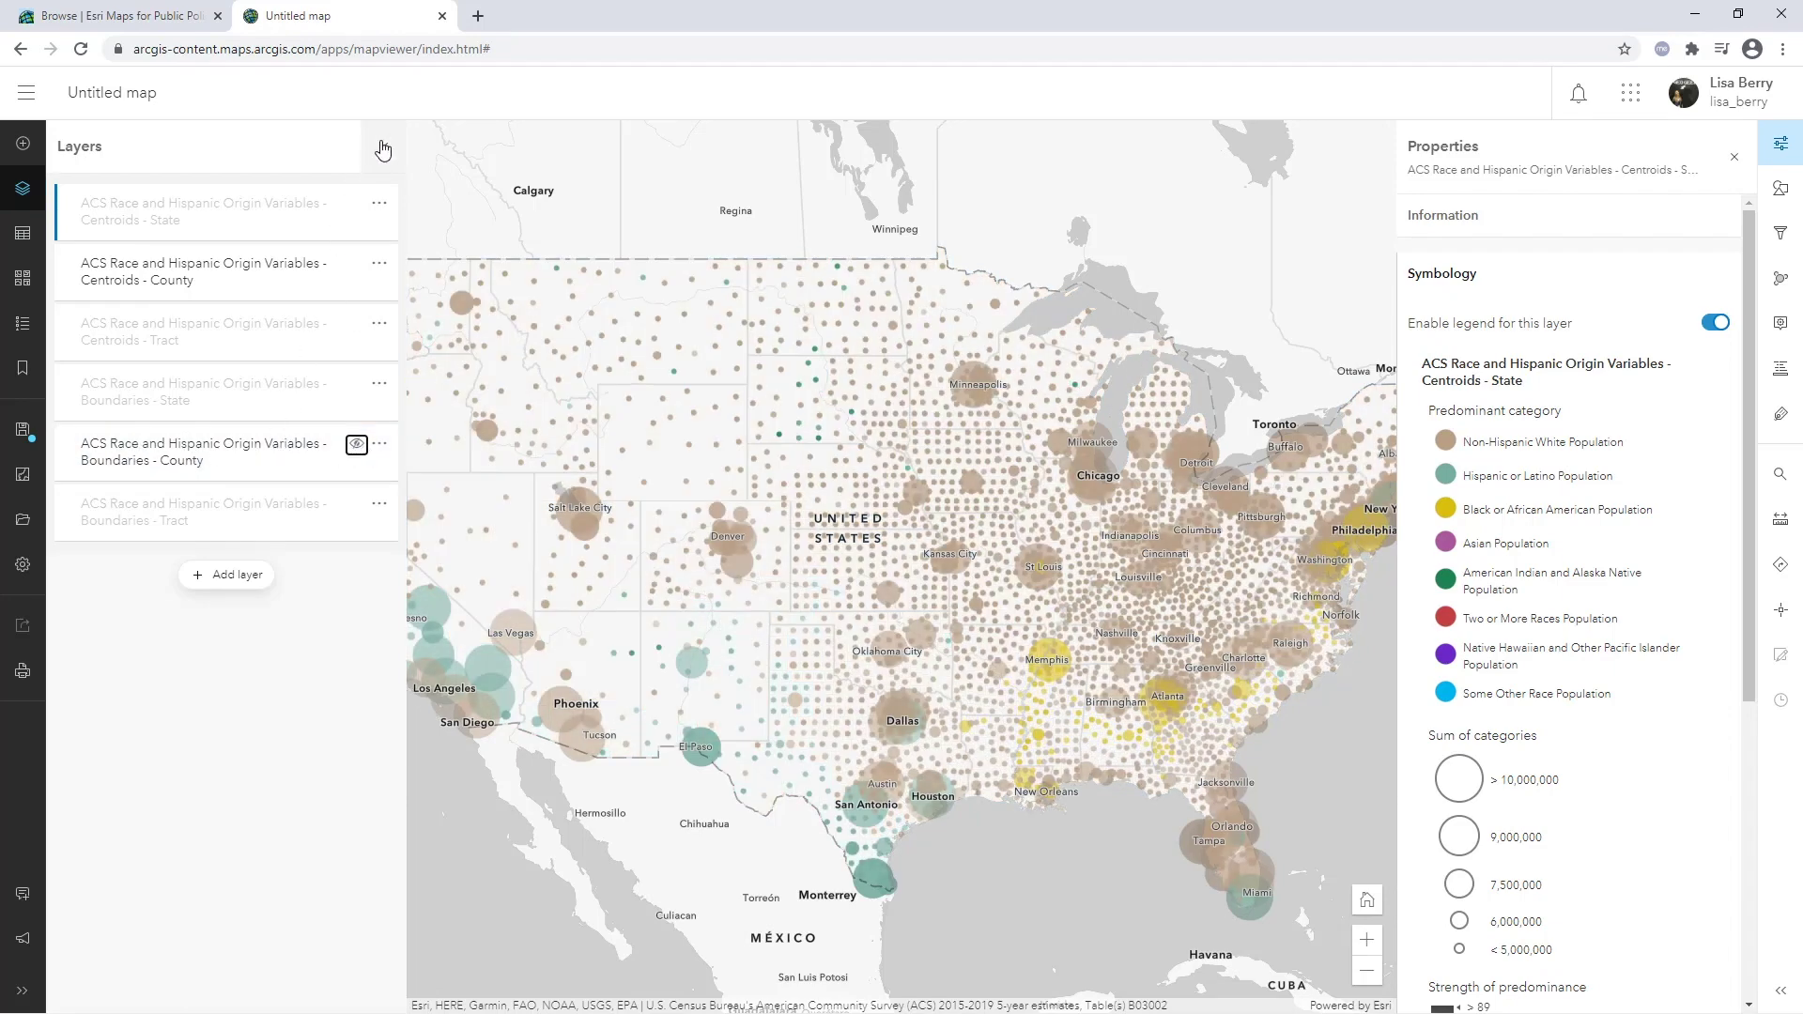
click(249, 279)
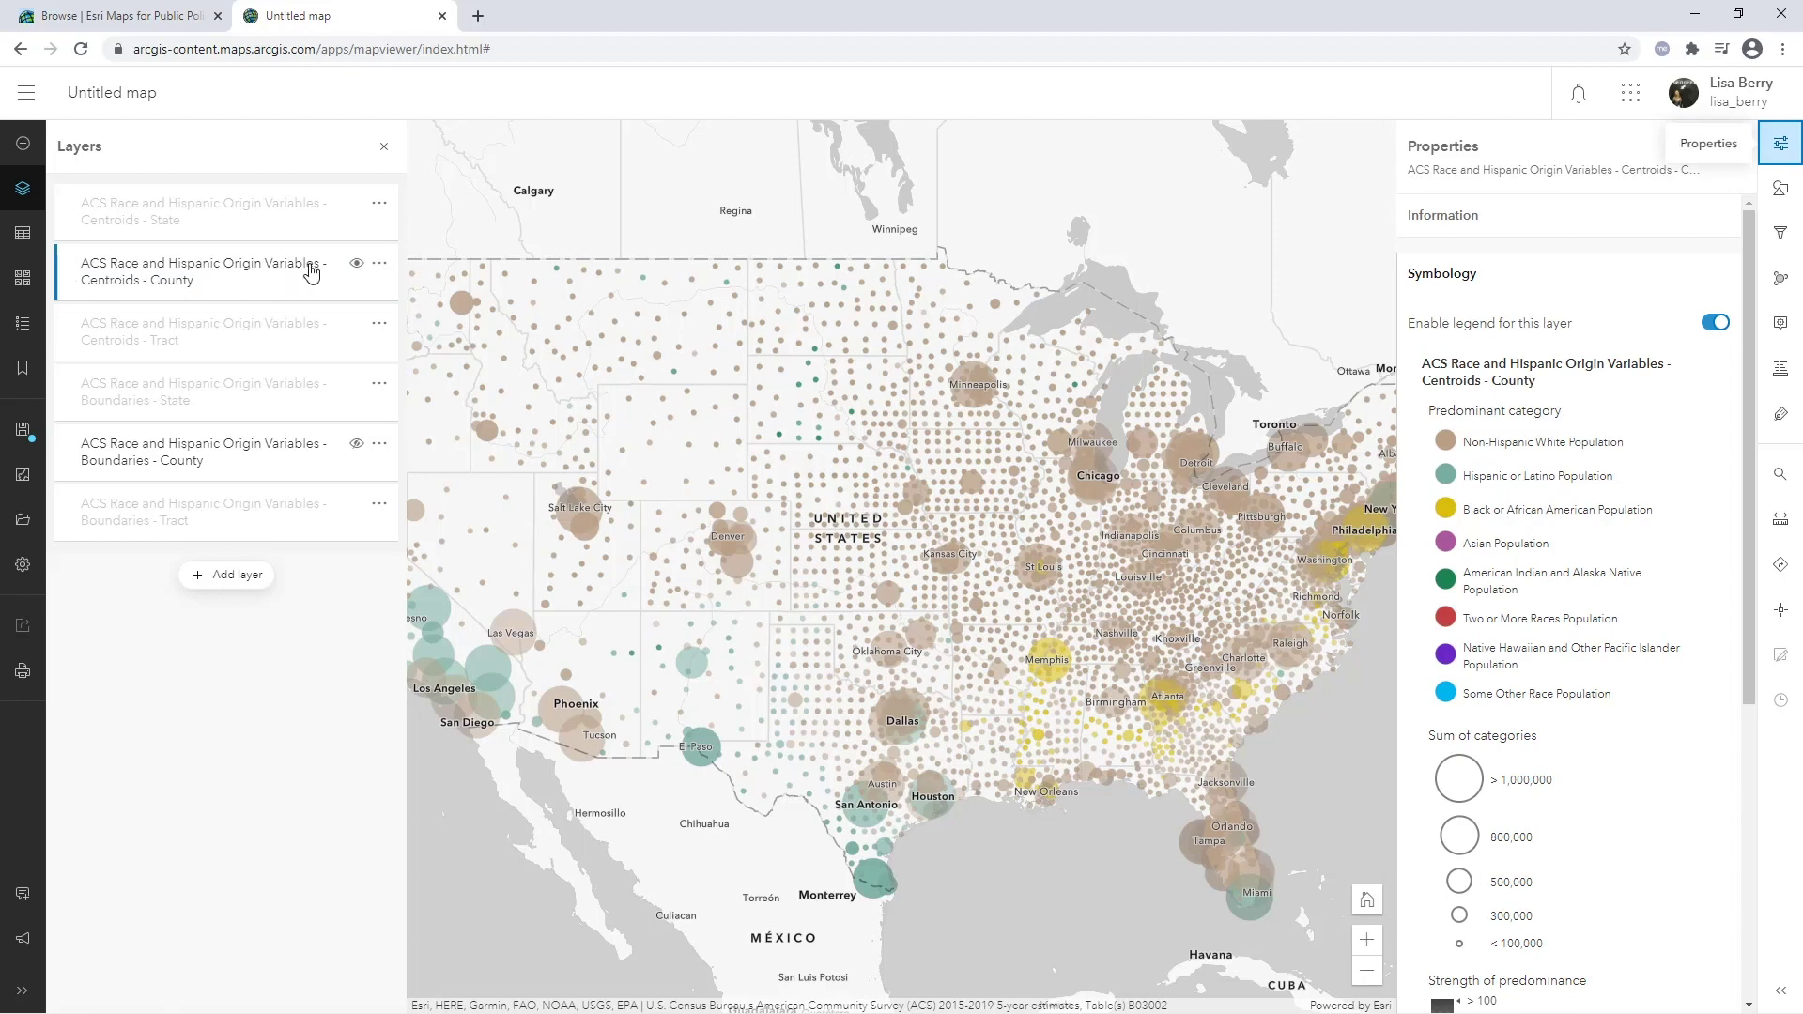
click(384, 147)
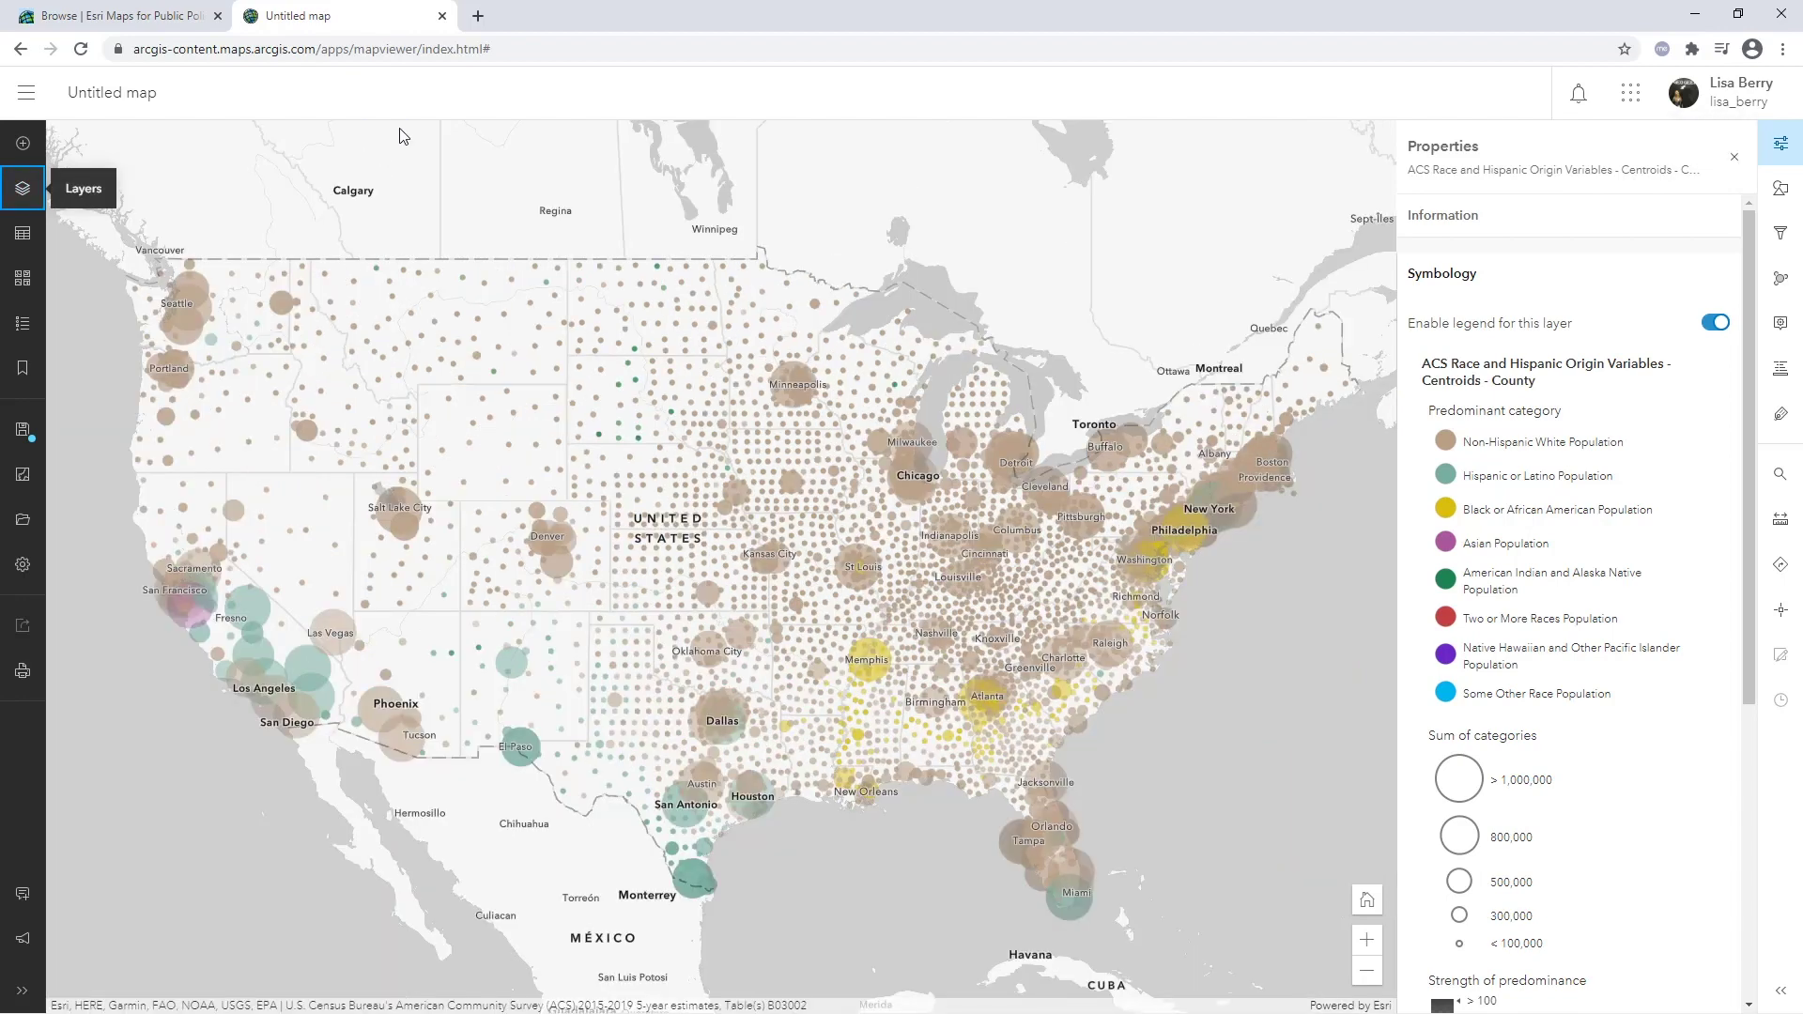
Remove all eight race and ethnicity population attributes from the Centroids - County layer's style.
click(1782, 191)
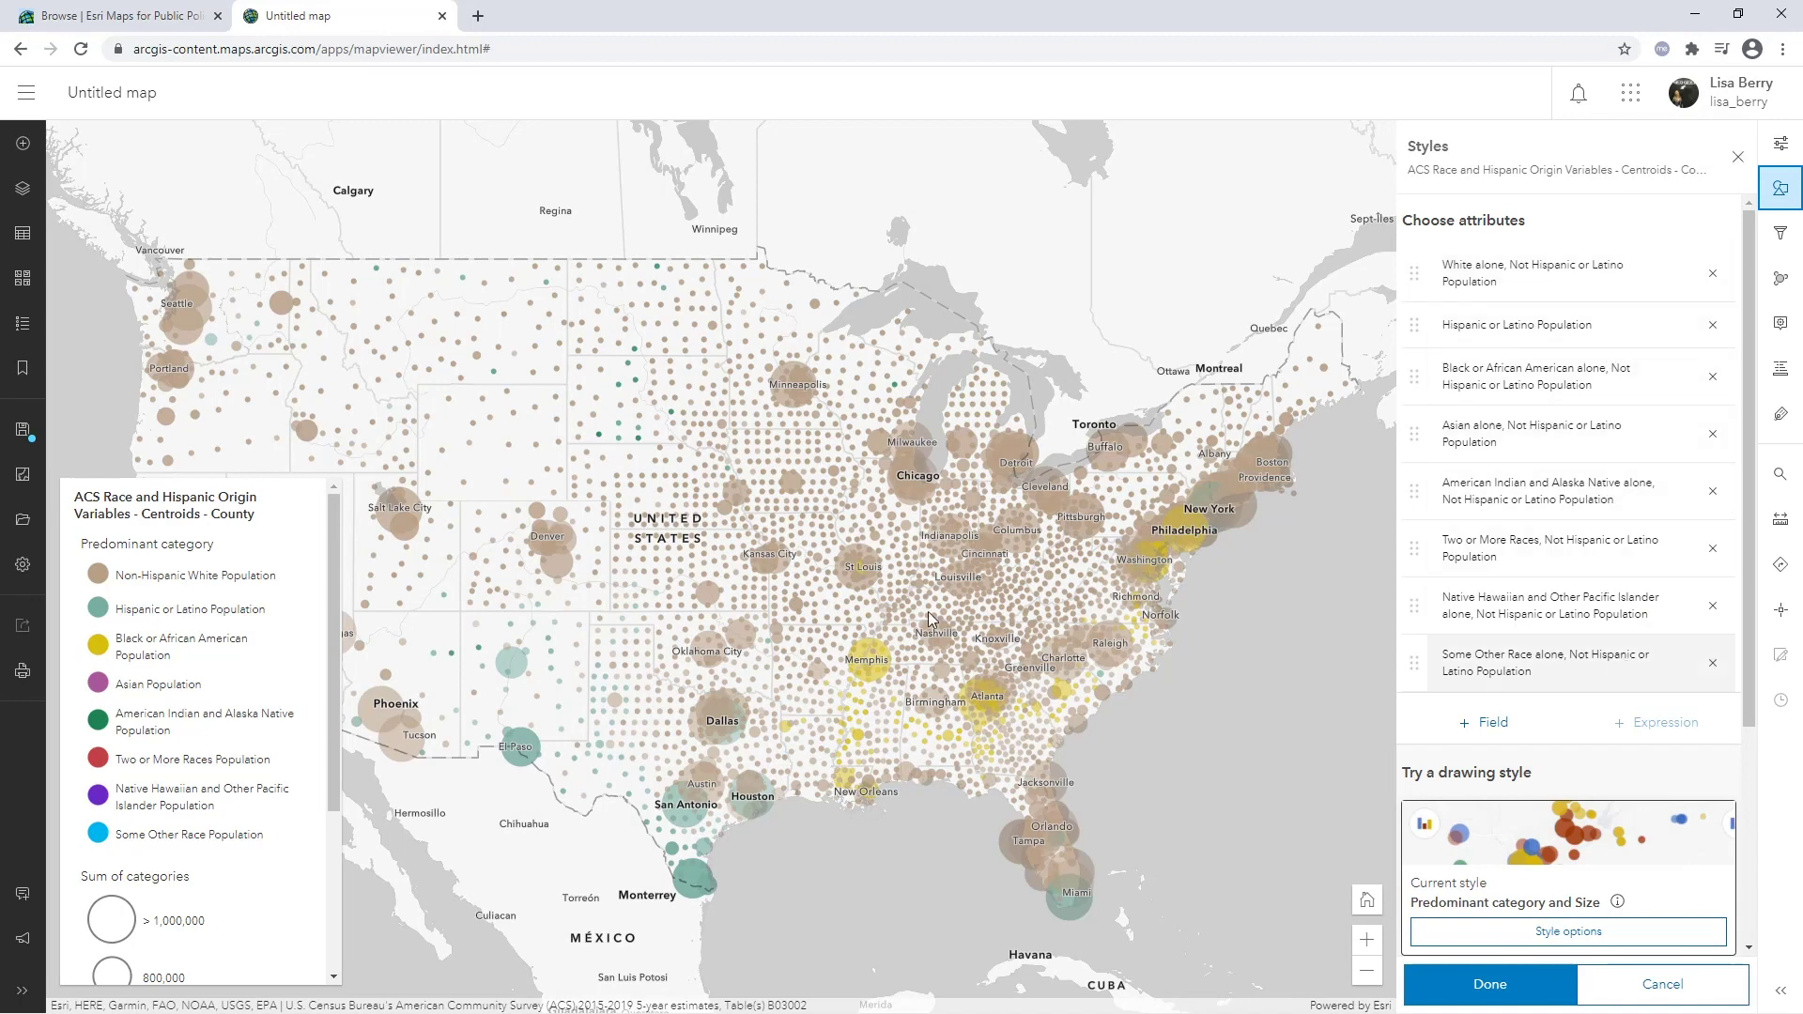
click(1714, 664)
click(1713, 606)
click(1714, 550)
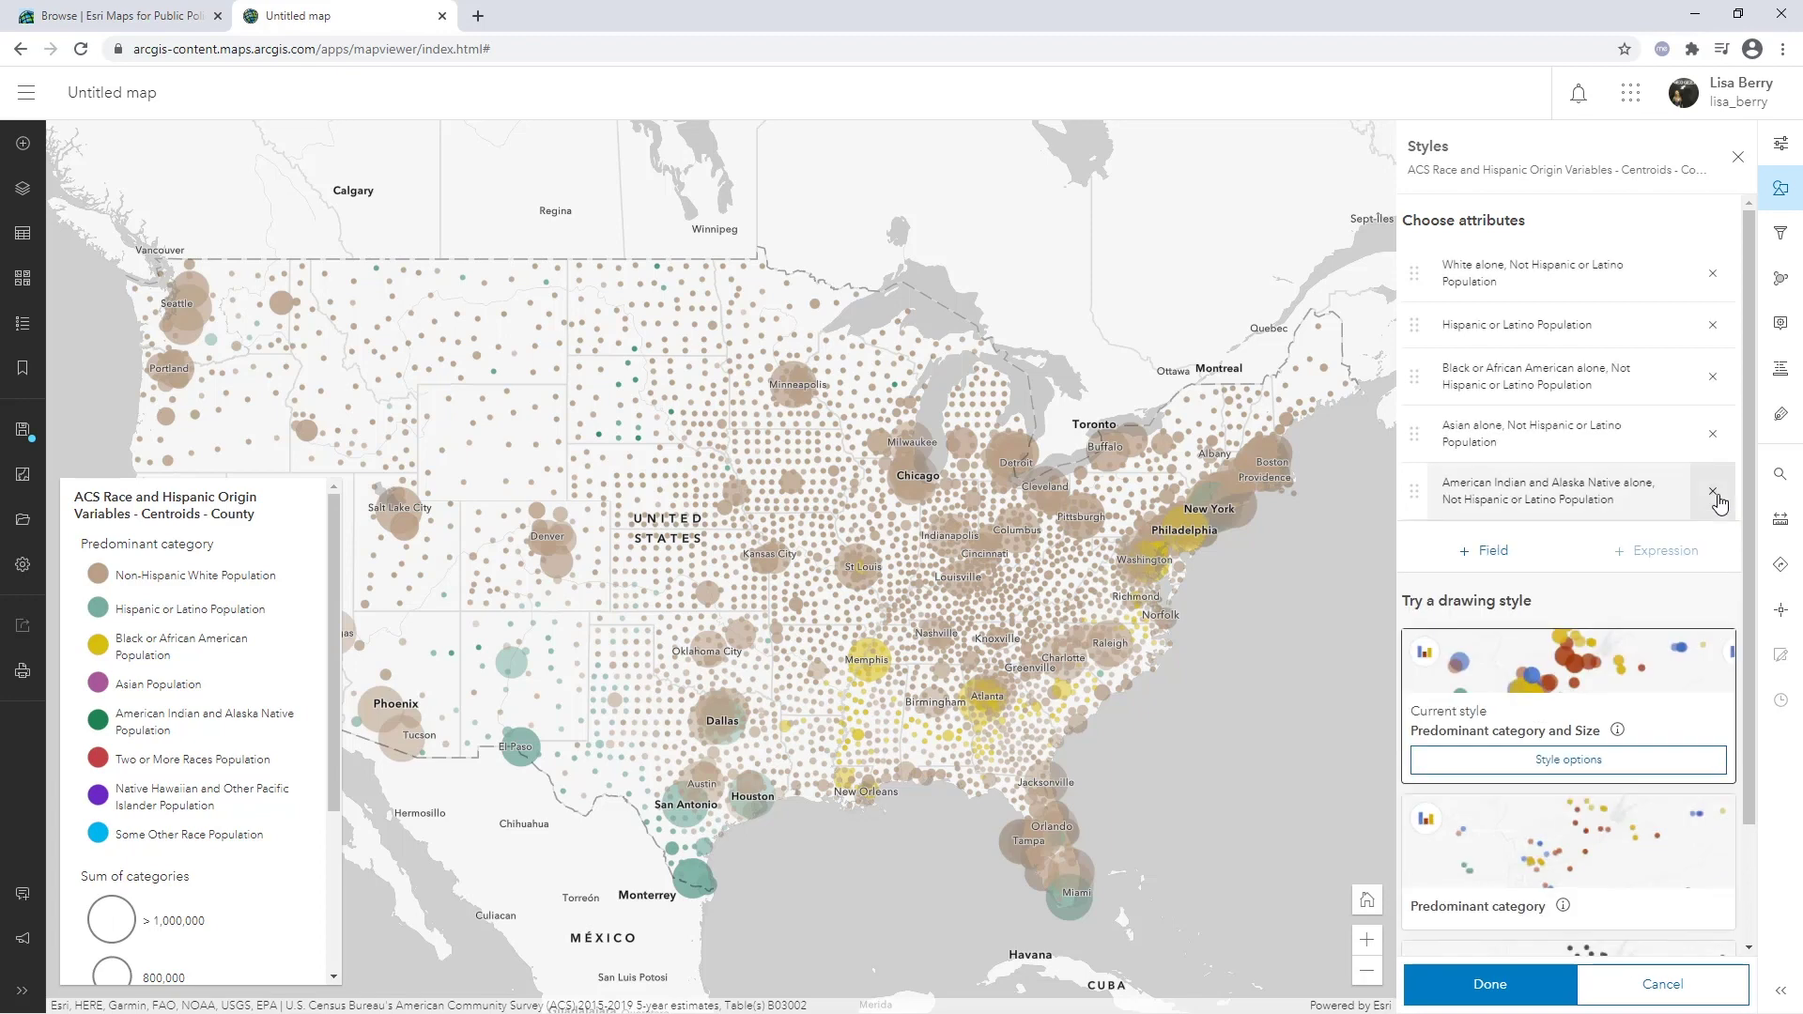
click(1714, 492)
click(1714, 435)
click(1715, 378)
click(1713, 325)
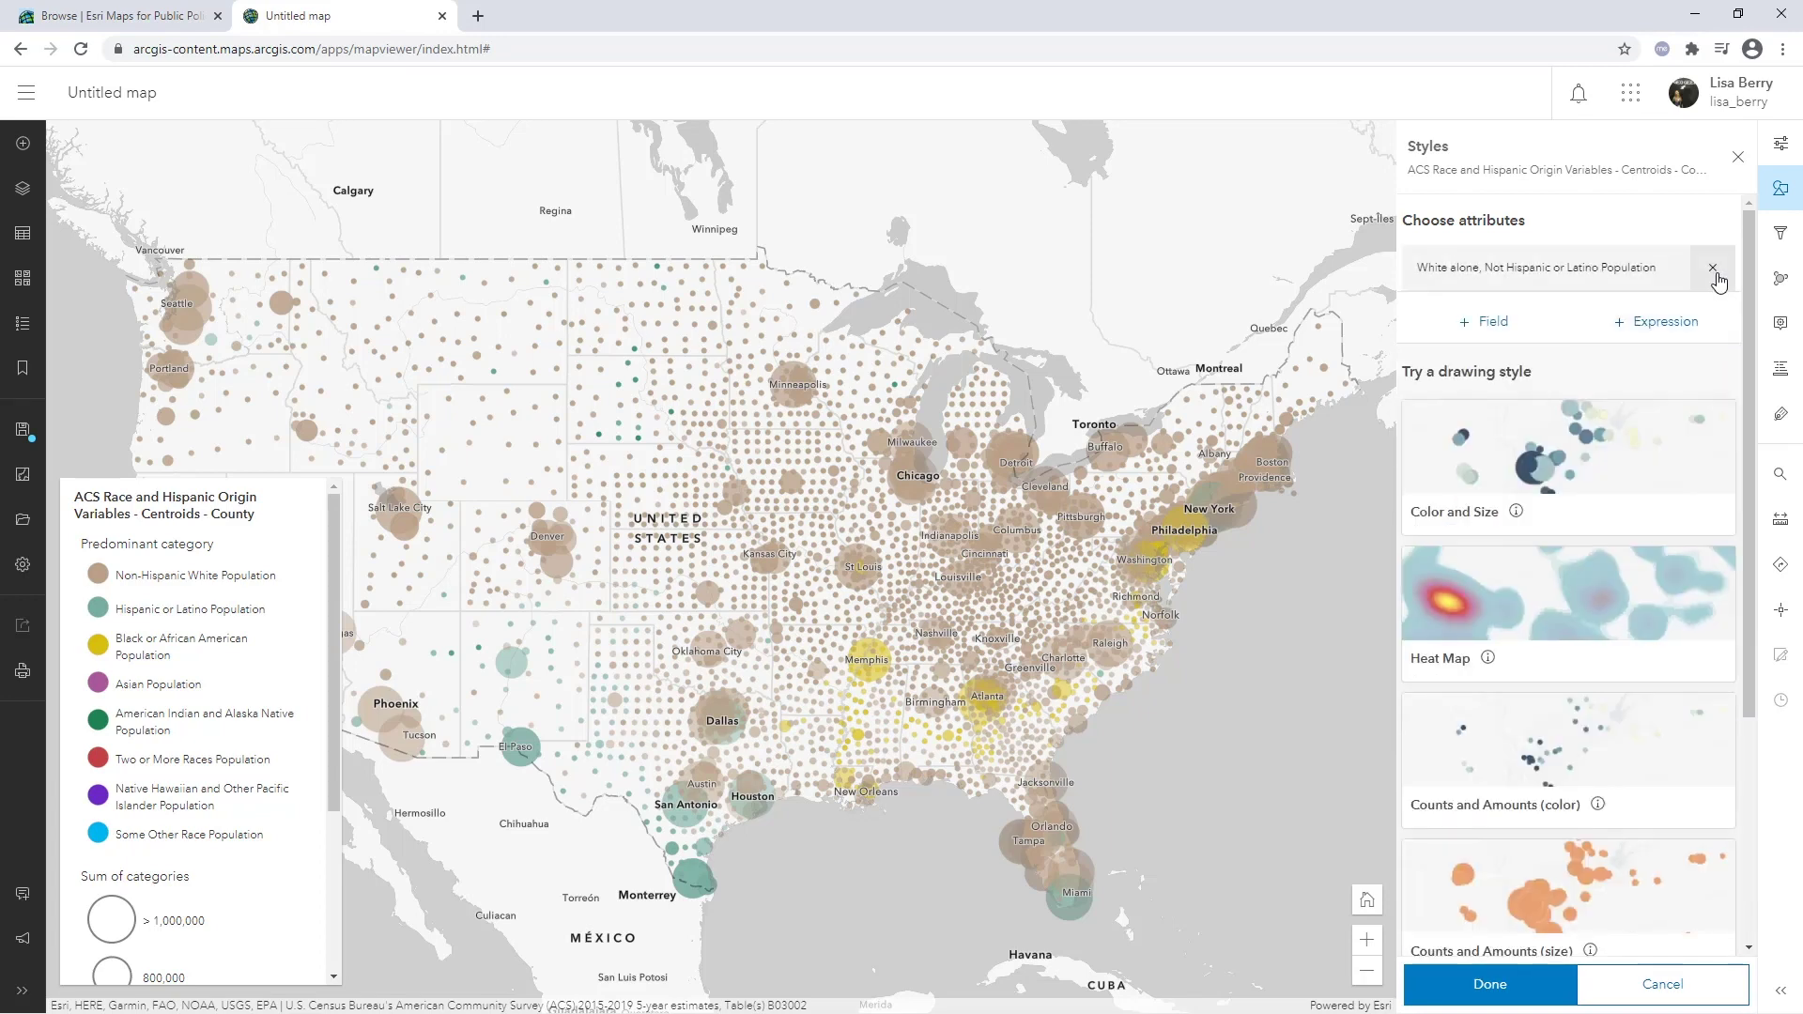
click(1713, 274)
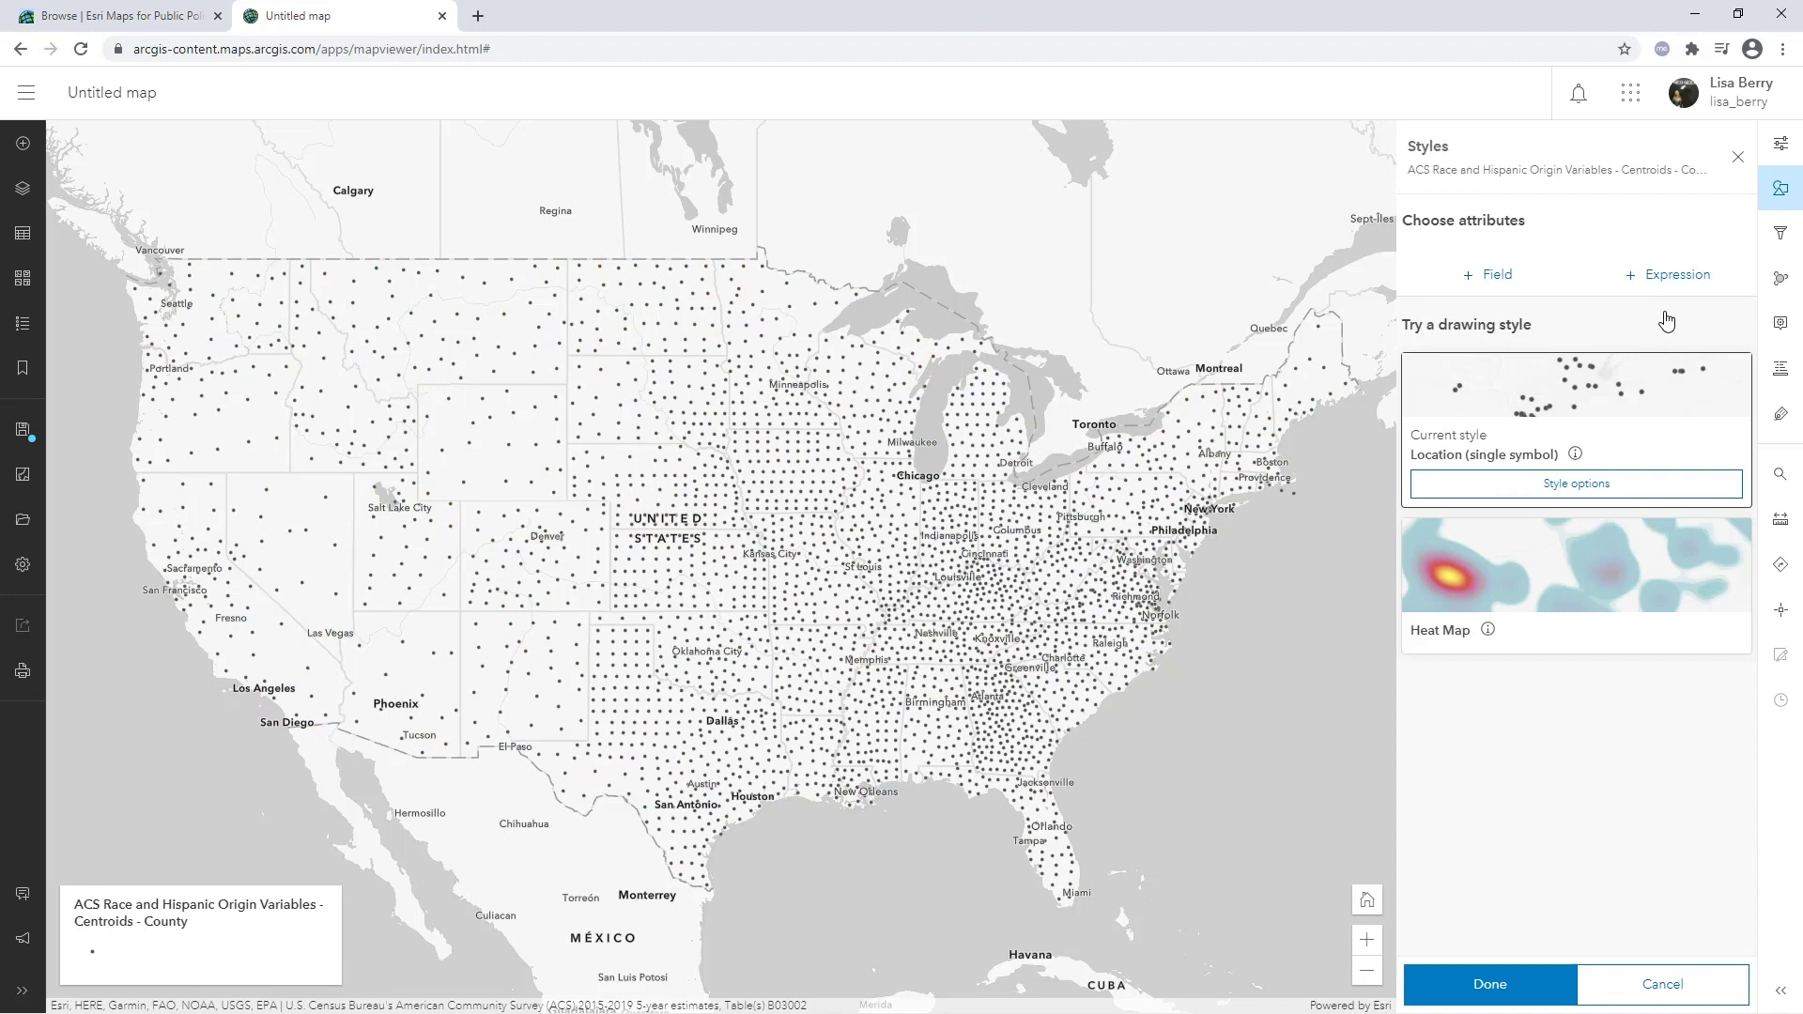
Add the field "Percent of Population that is Hispanic or Latino" to the Centroids - County style.
click(1519, 276)
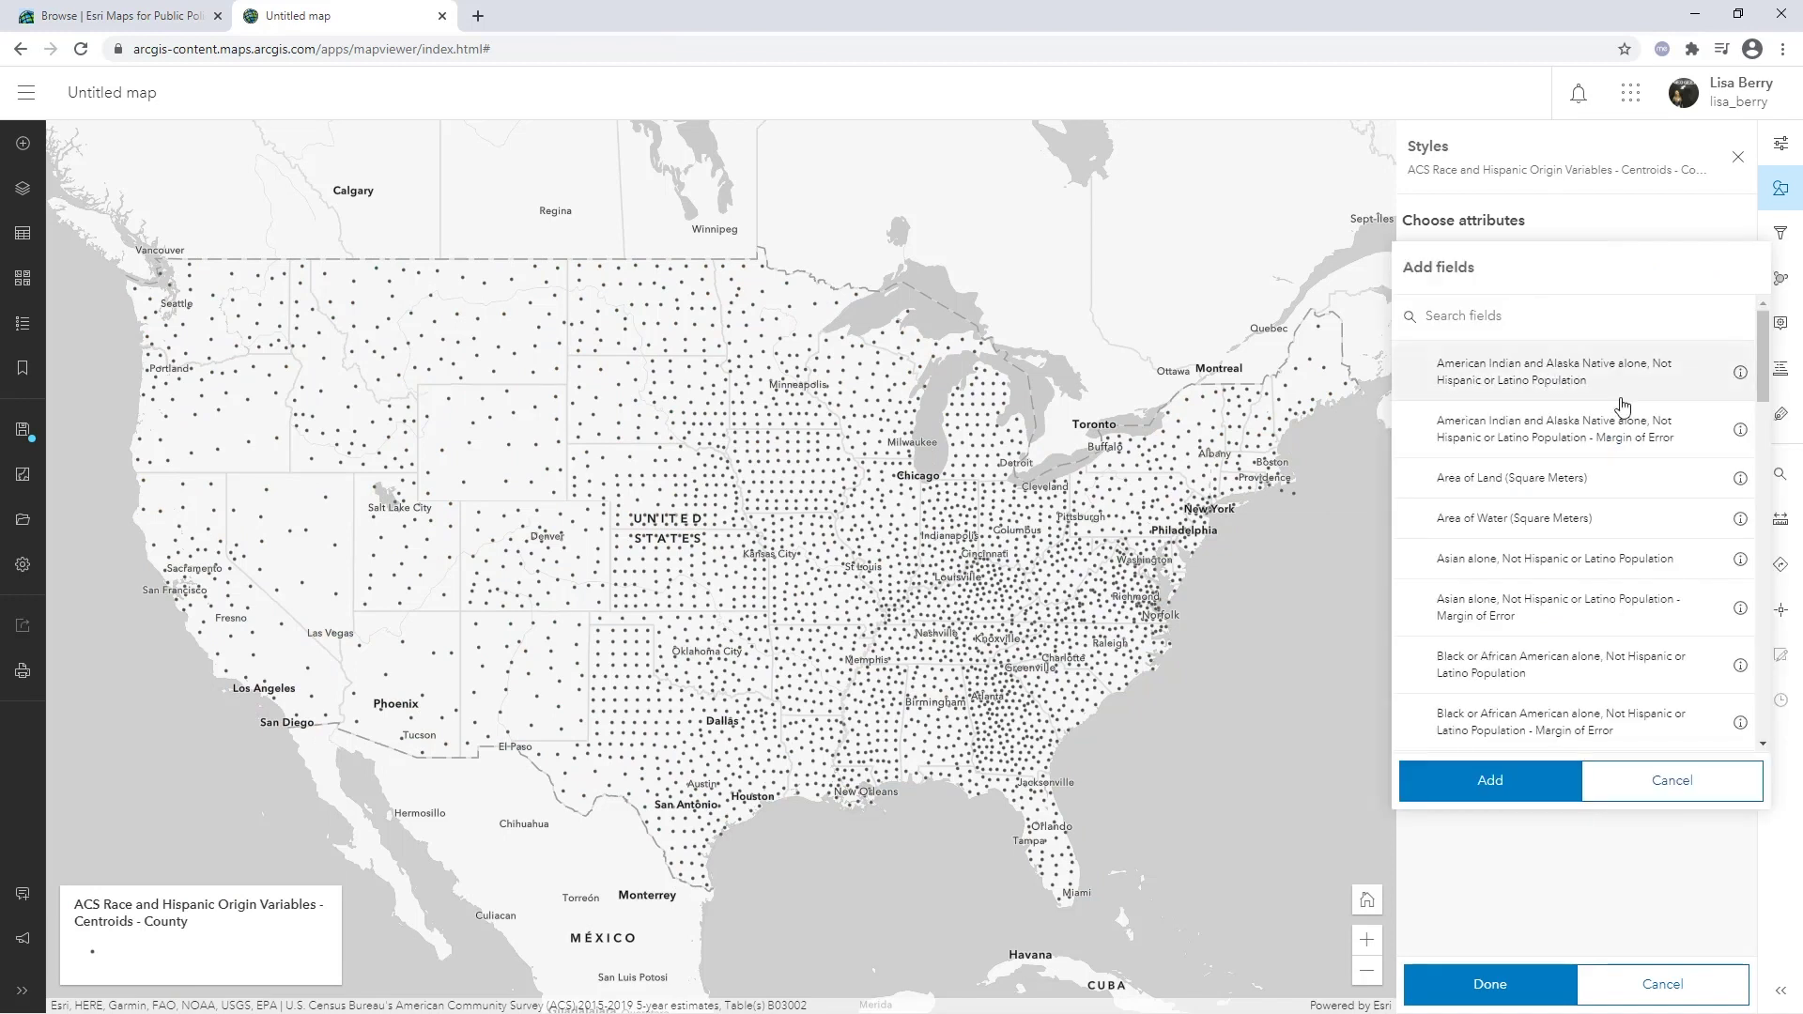
drag(1764, 352, 1766, 537)
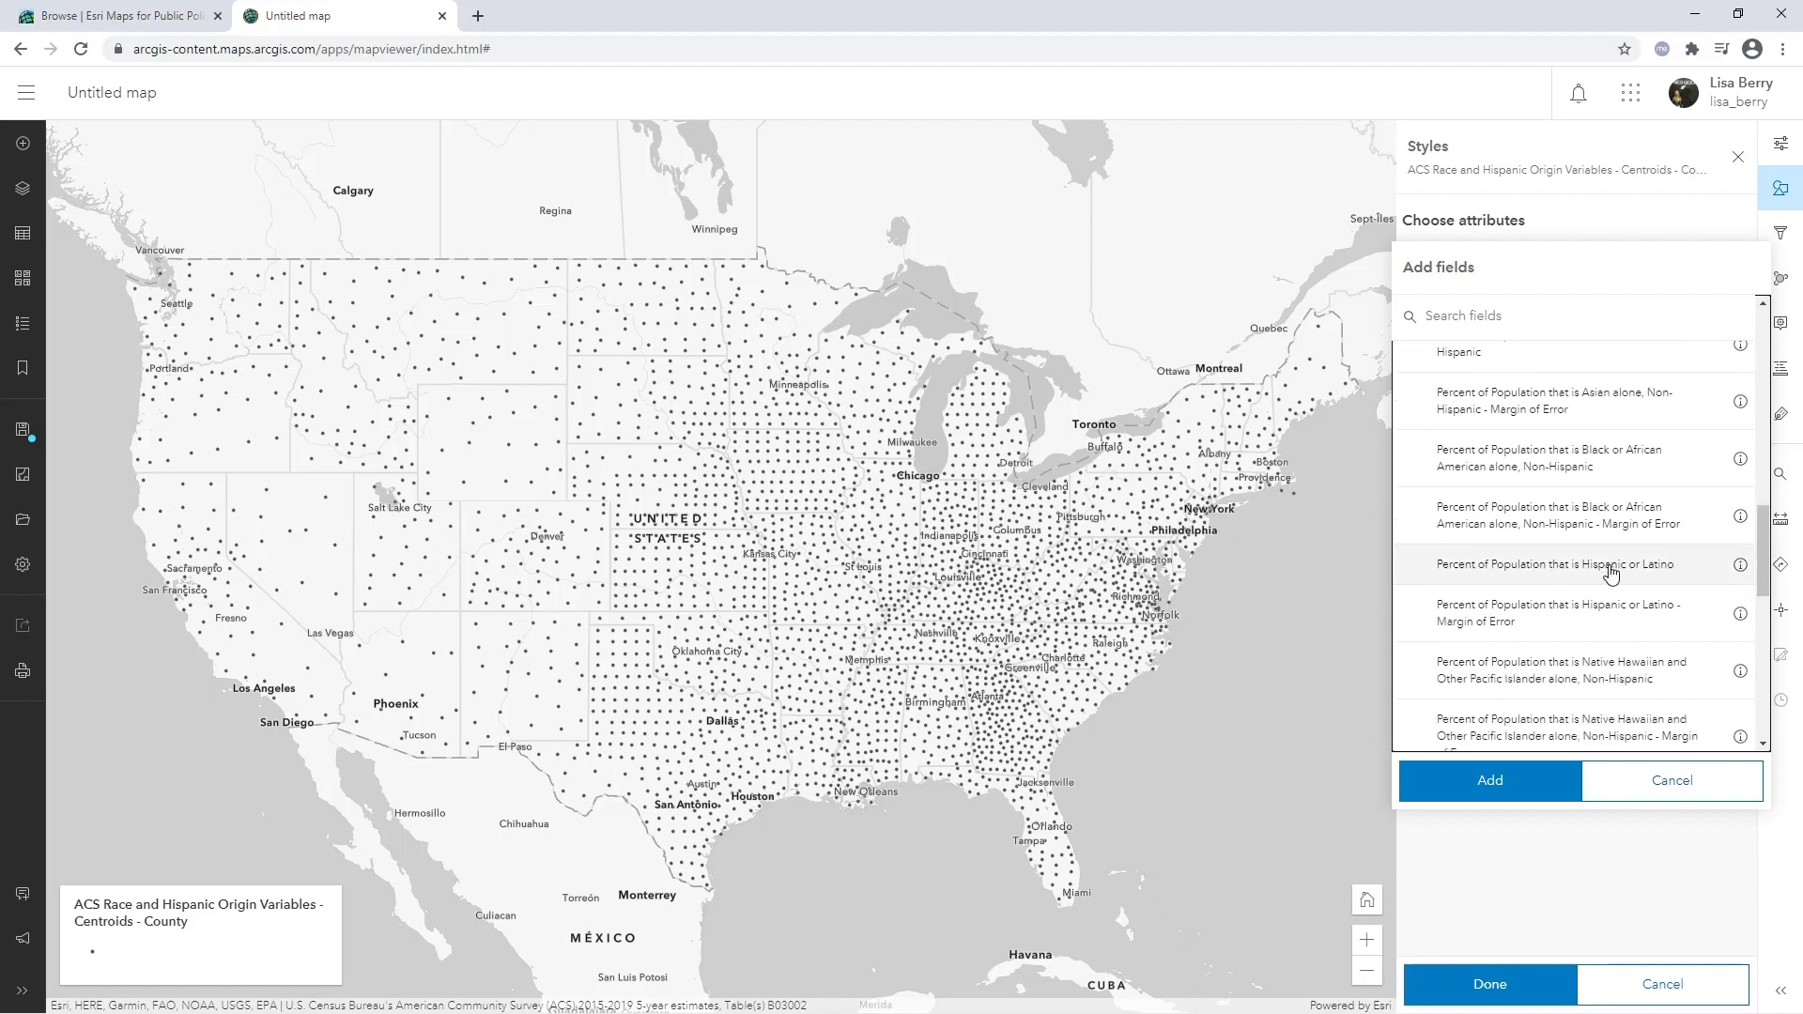
click(1696, 575)
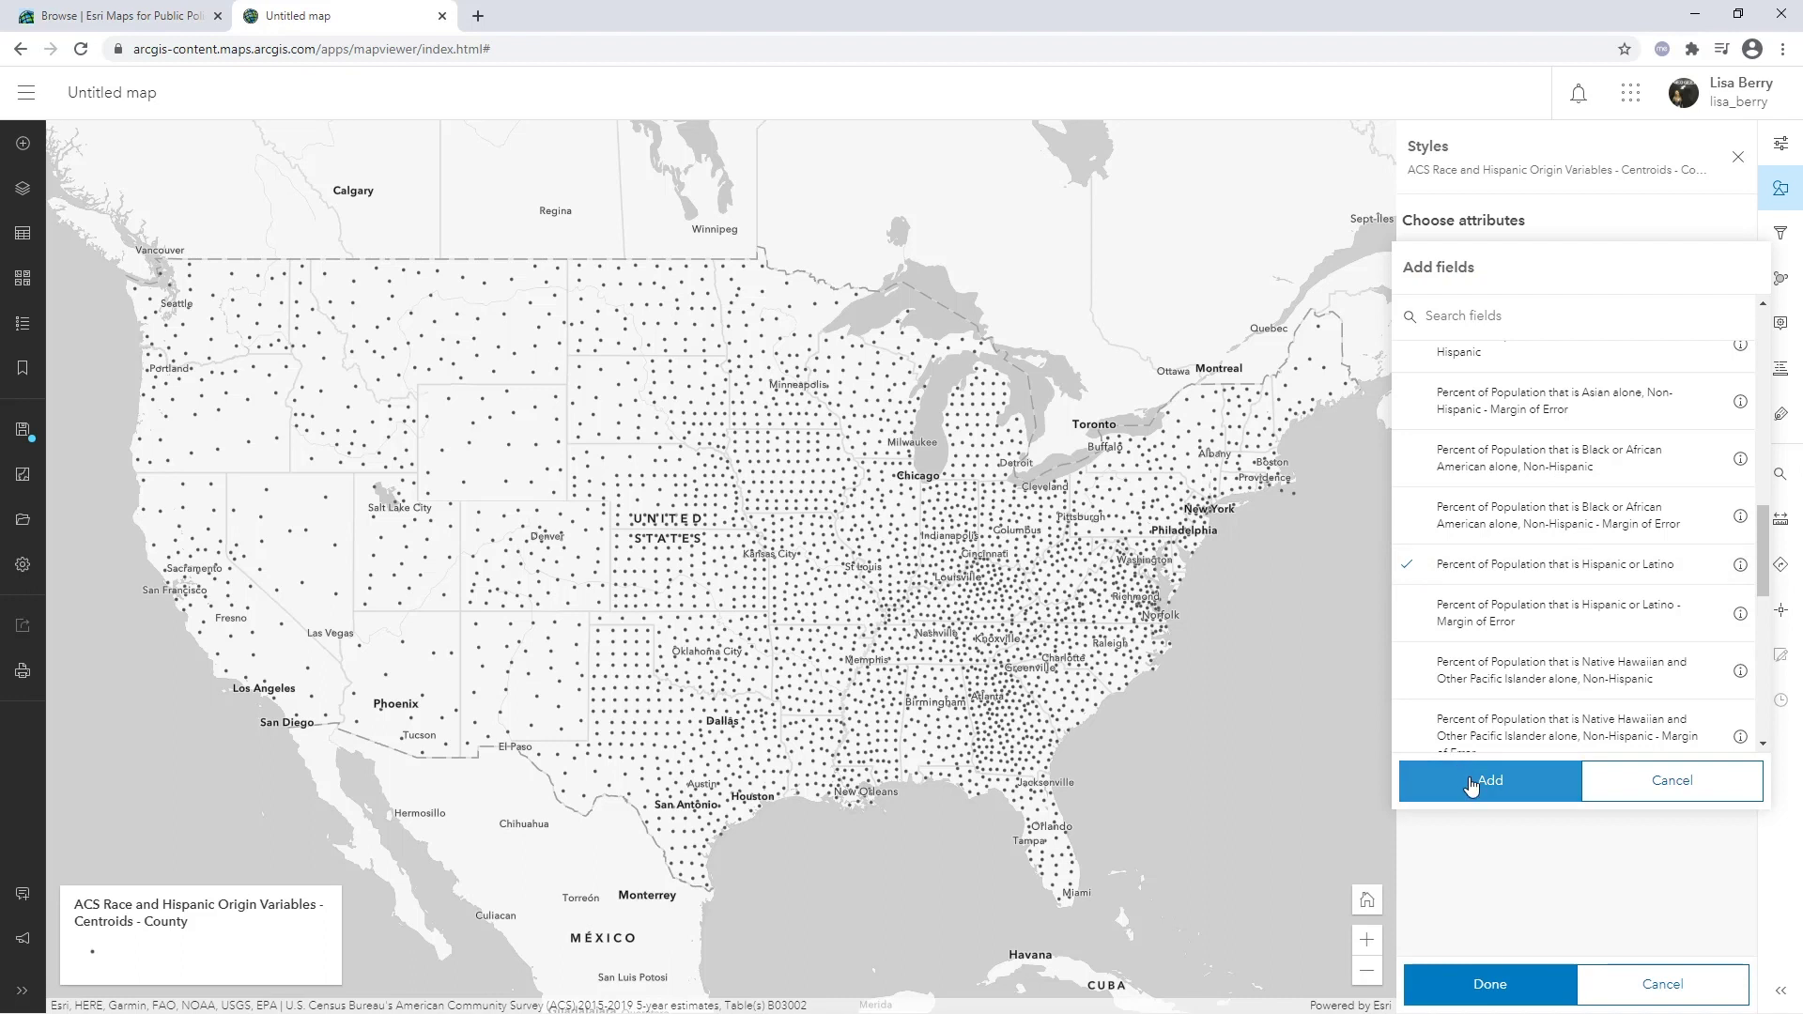
click(1477, 780)
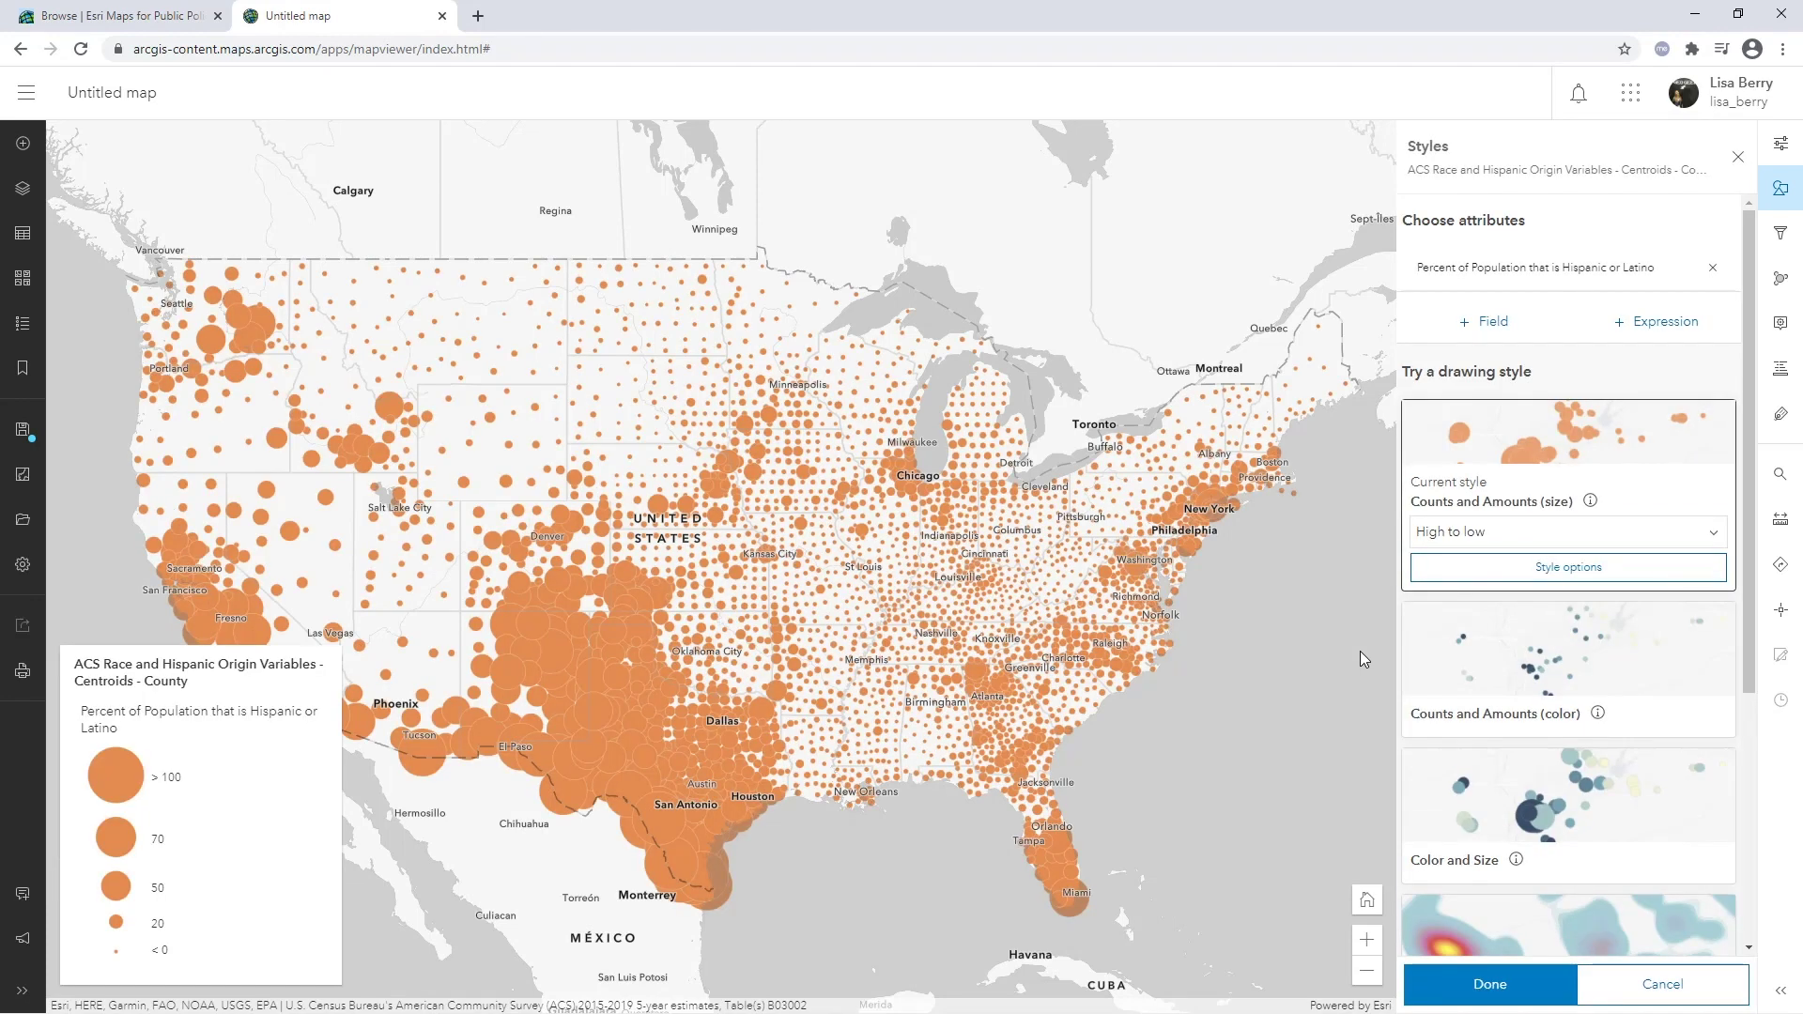
Add "Hispanic or Latino Population" as the second attribute of the county centroids style.
drag(1227, 616, 1281, 582)
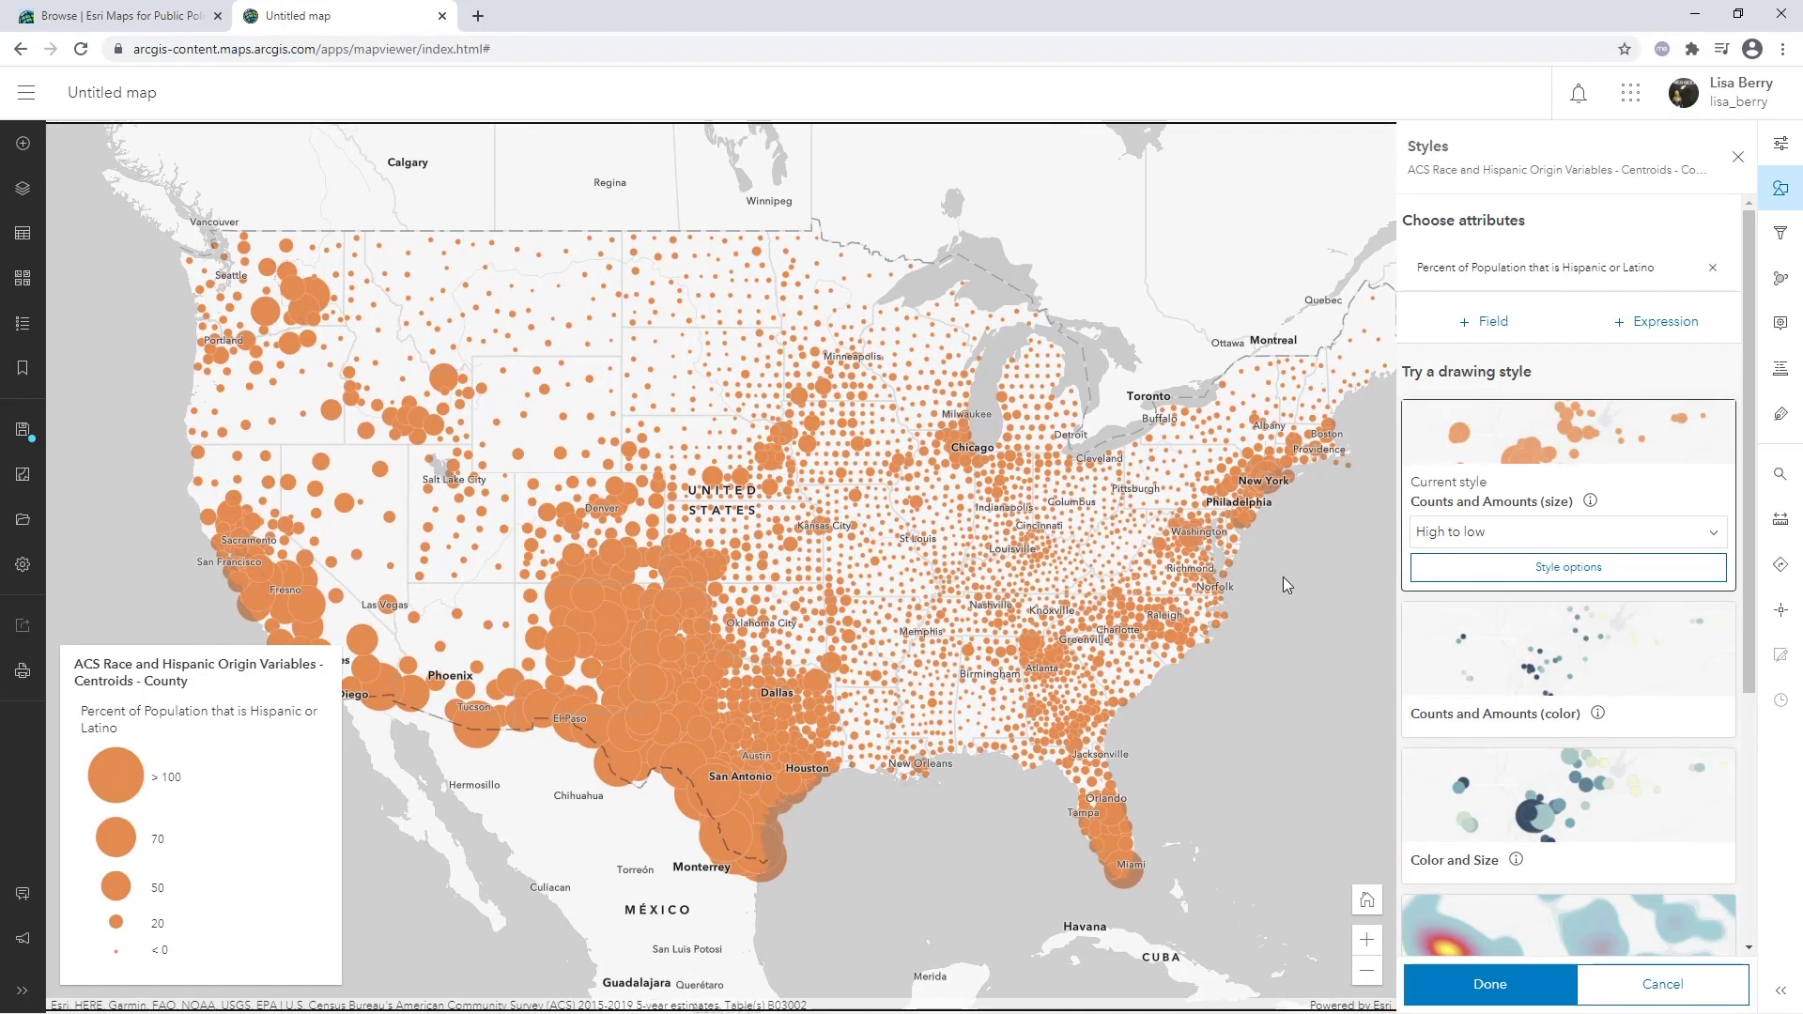
click(1470, 327)
scroll(1531, 479, down, 3)
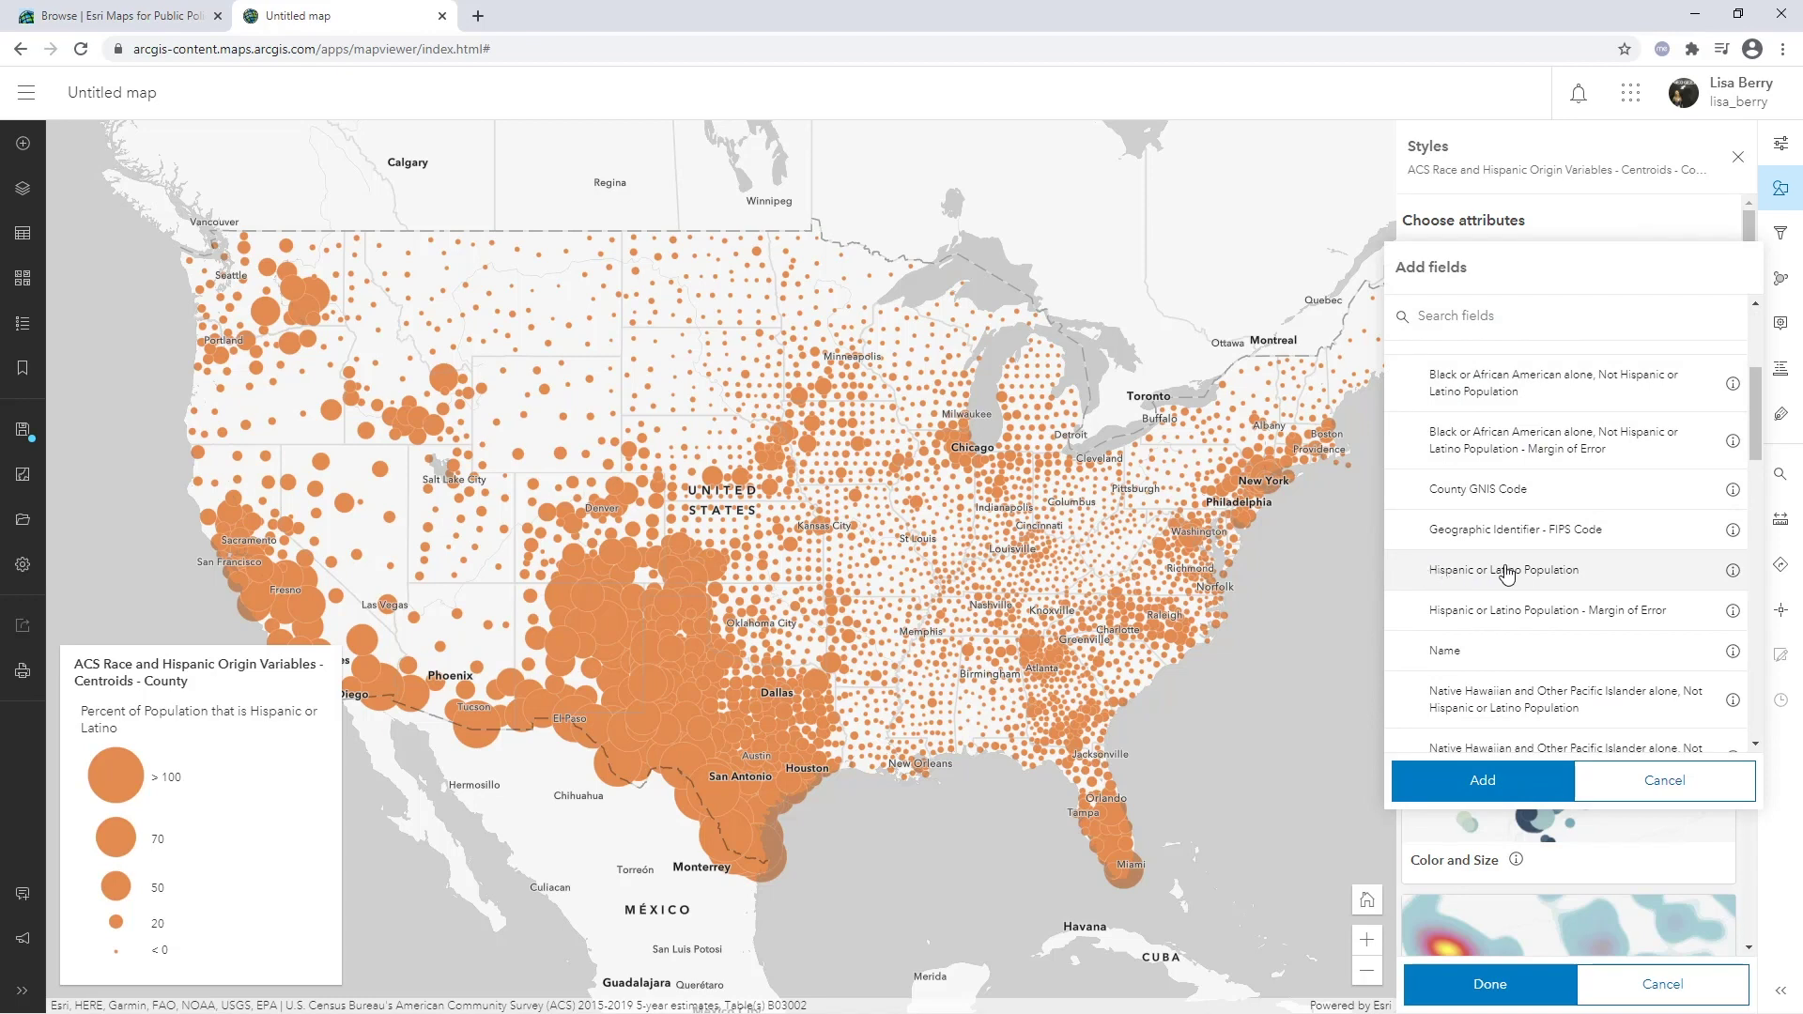
click(1632, 577)
click(1519, 789)
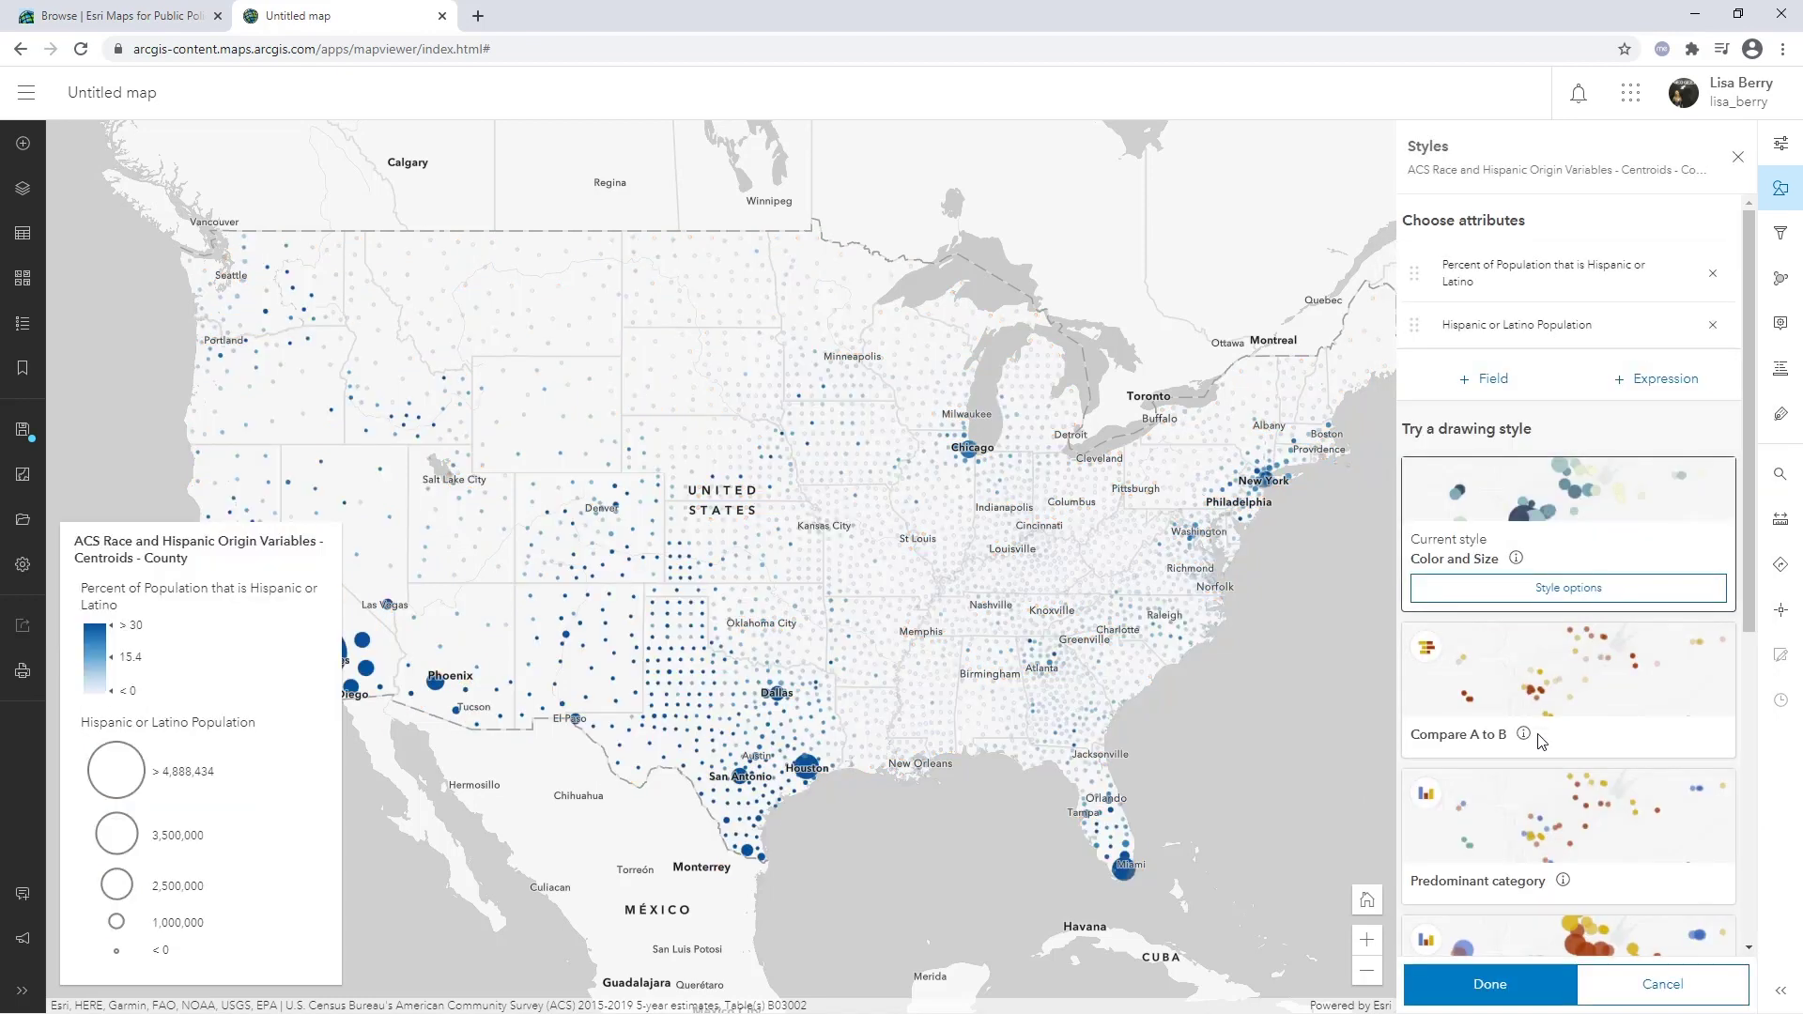
Lower the upper size threshold for Hispanic or Latino Population to about 1,527,636 and apply the Color and Size style.
drag(849, 555, 958, 590)
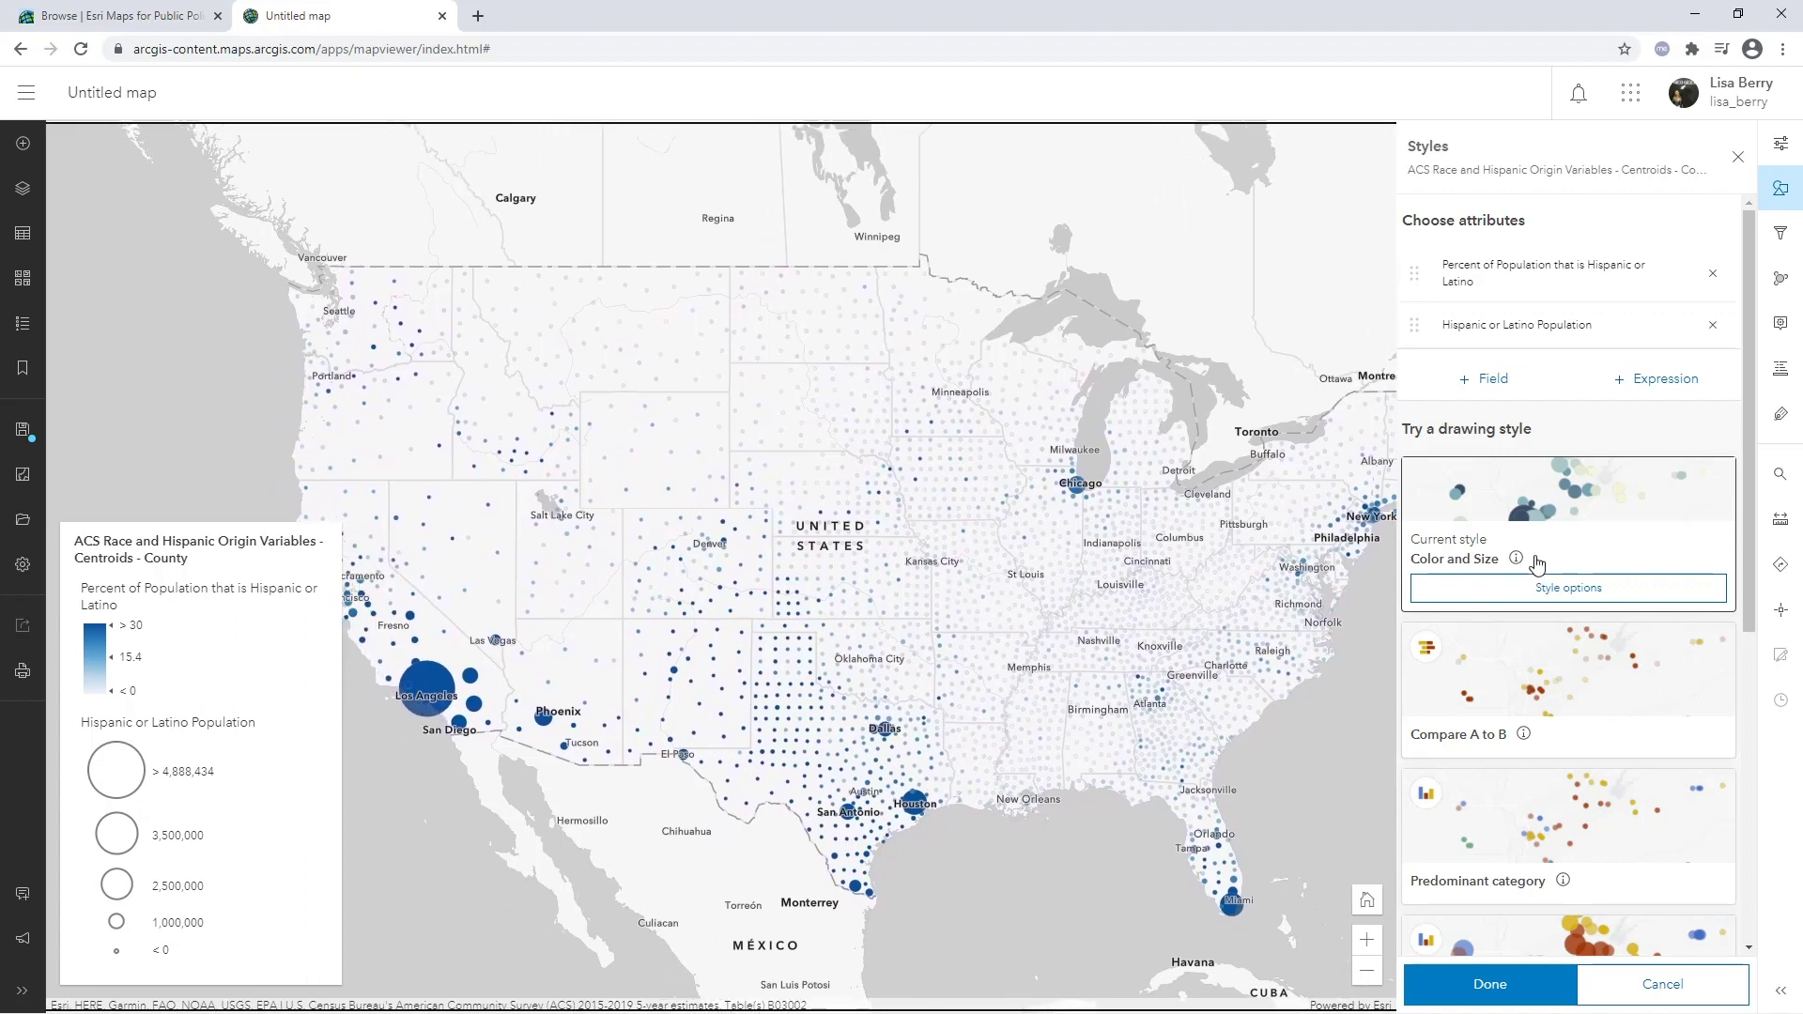
click(1572, 592)
click(1571, 534)
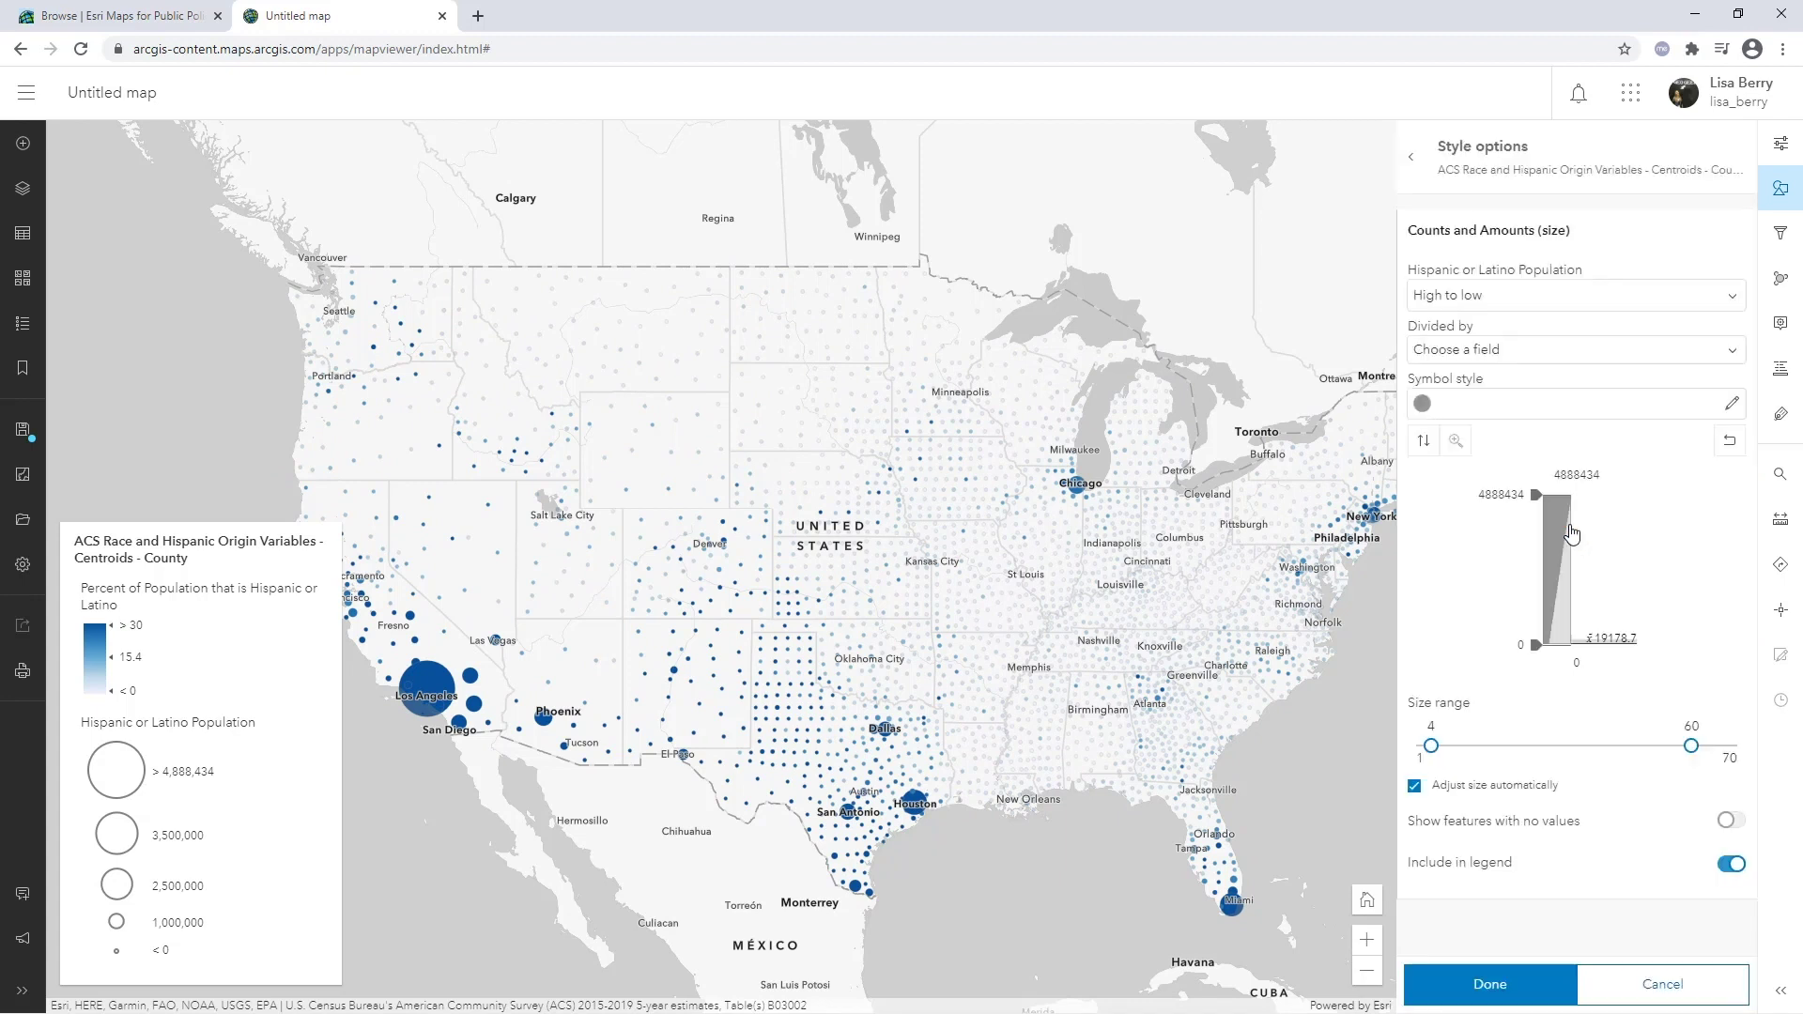
drag(1537, 495, 1549, 599)
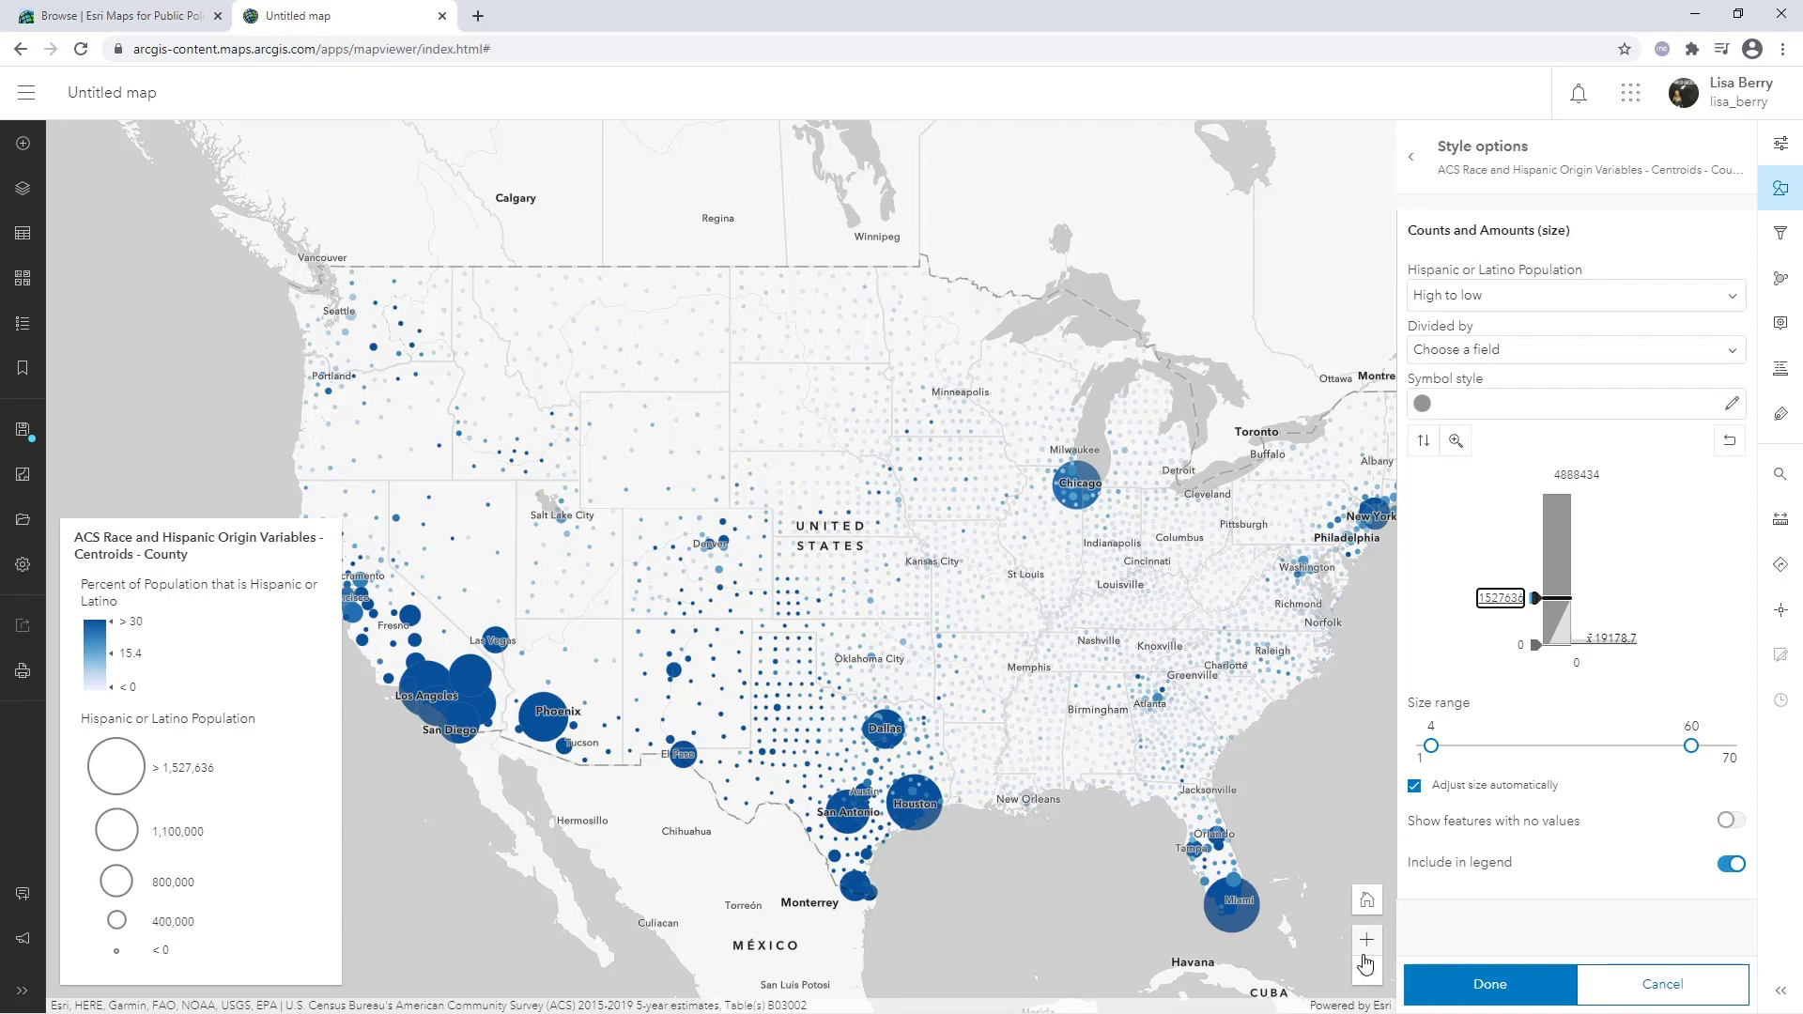
click(1461, 988)
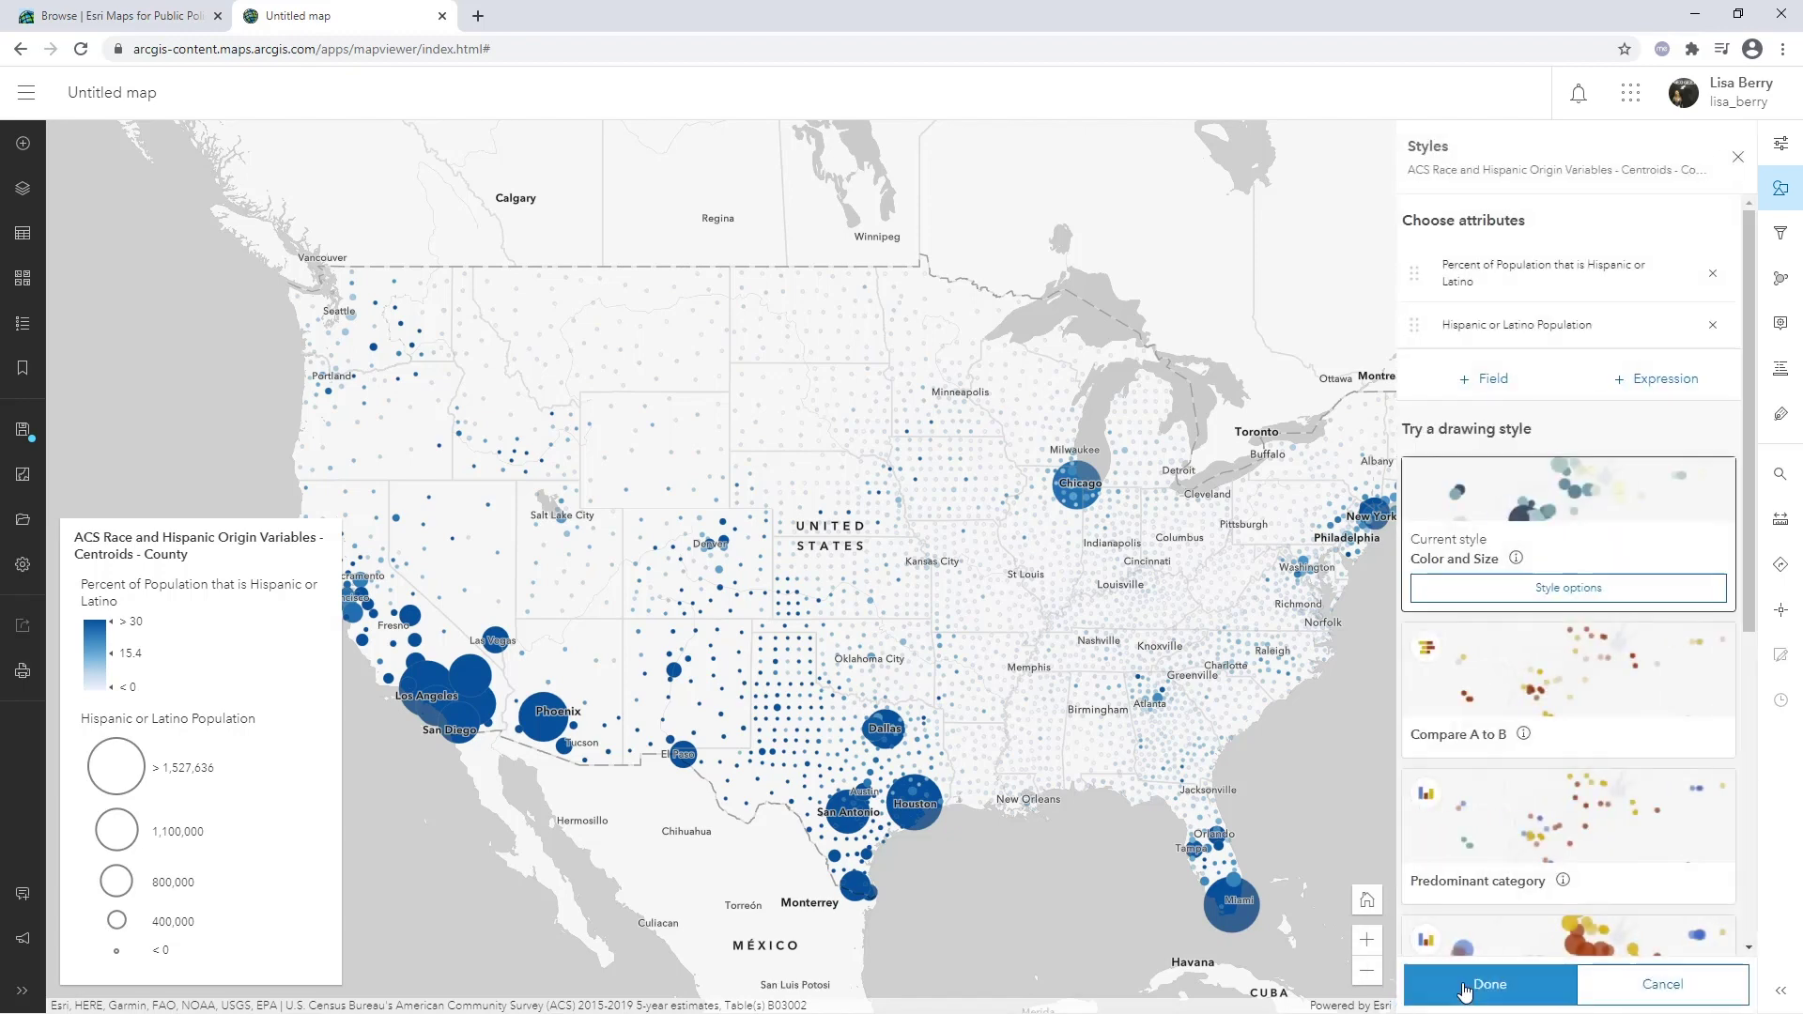
click(1466, 988)
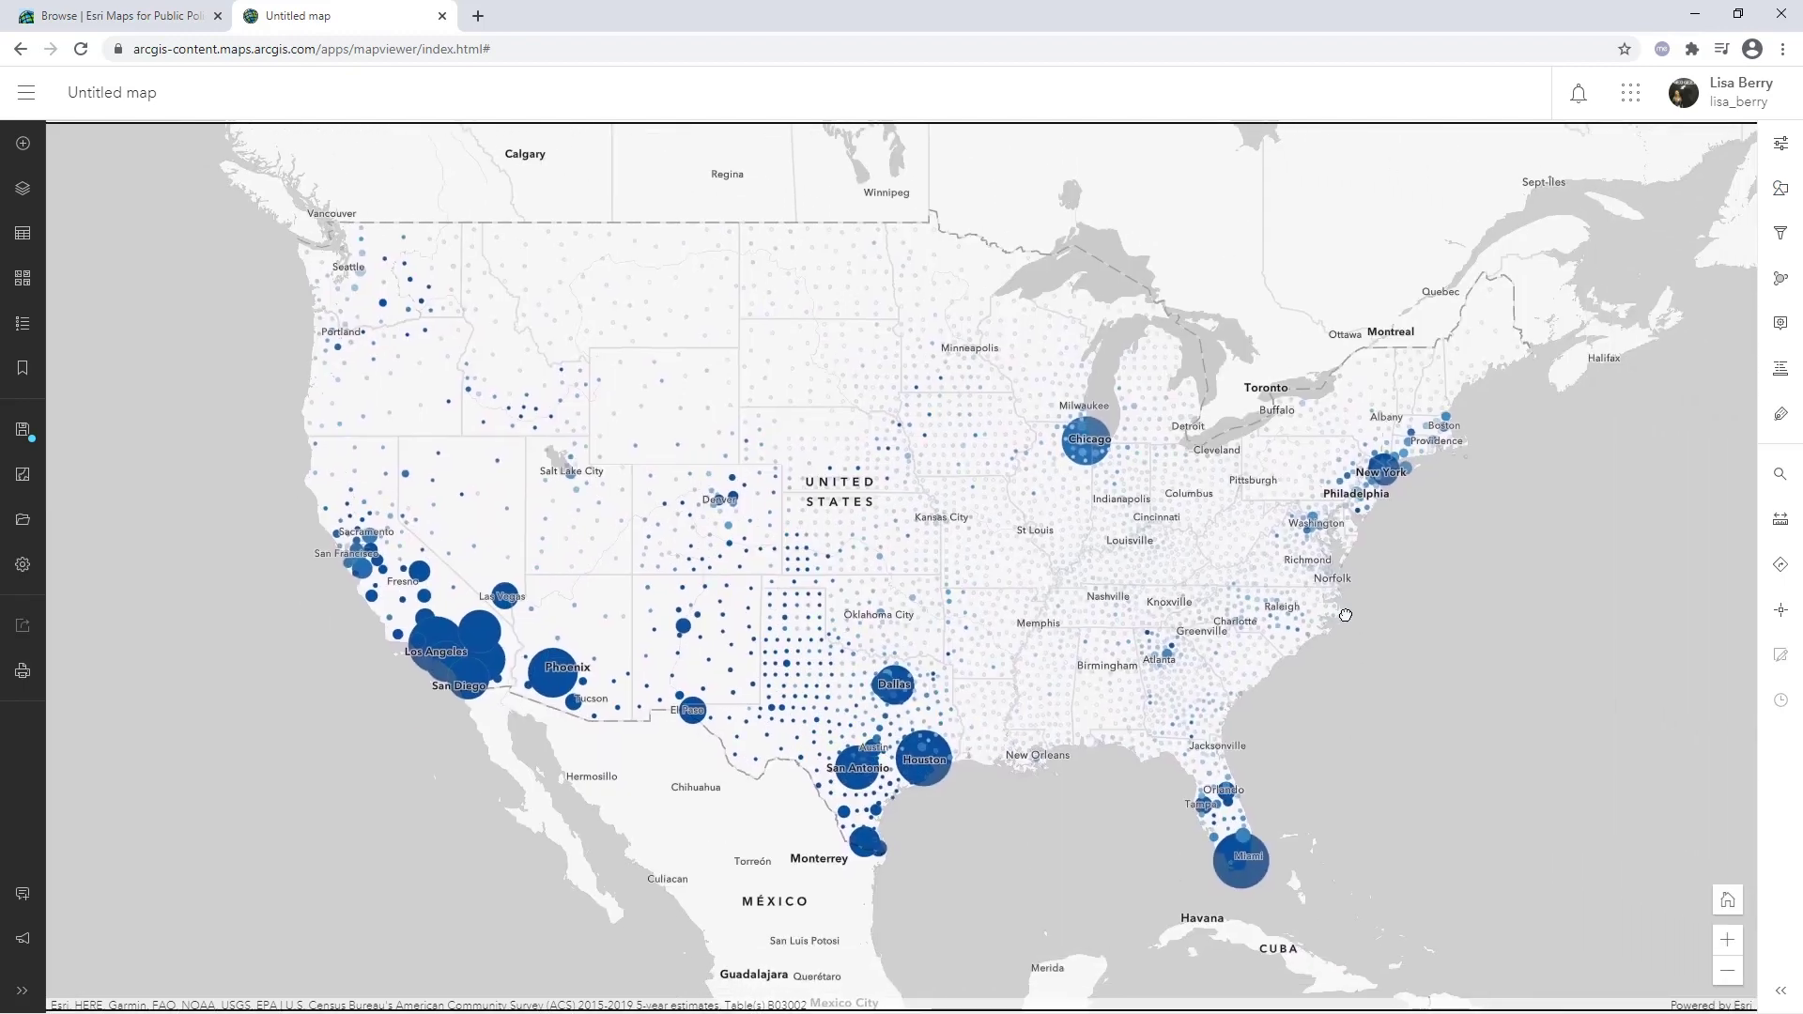
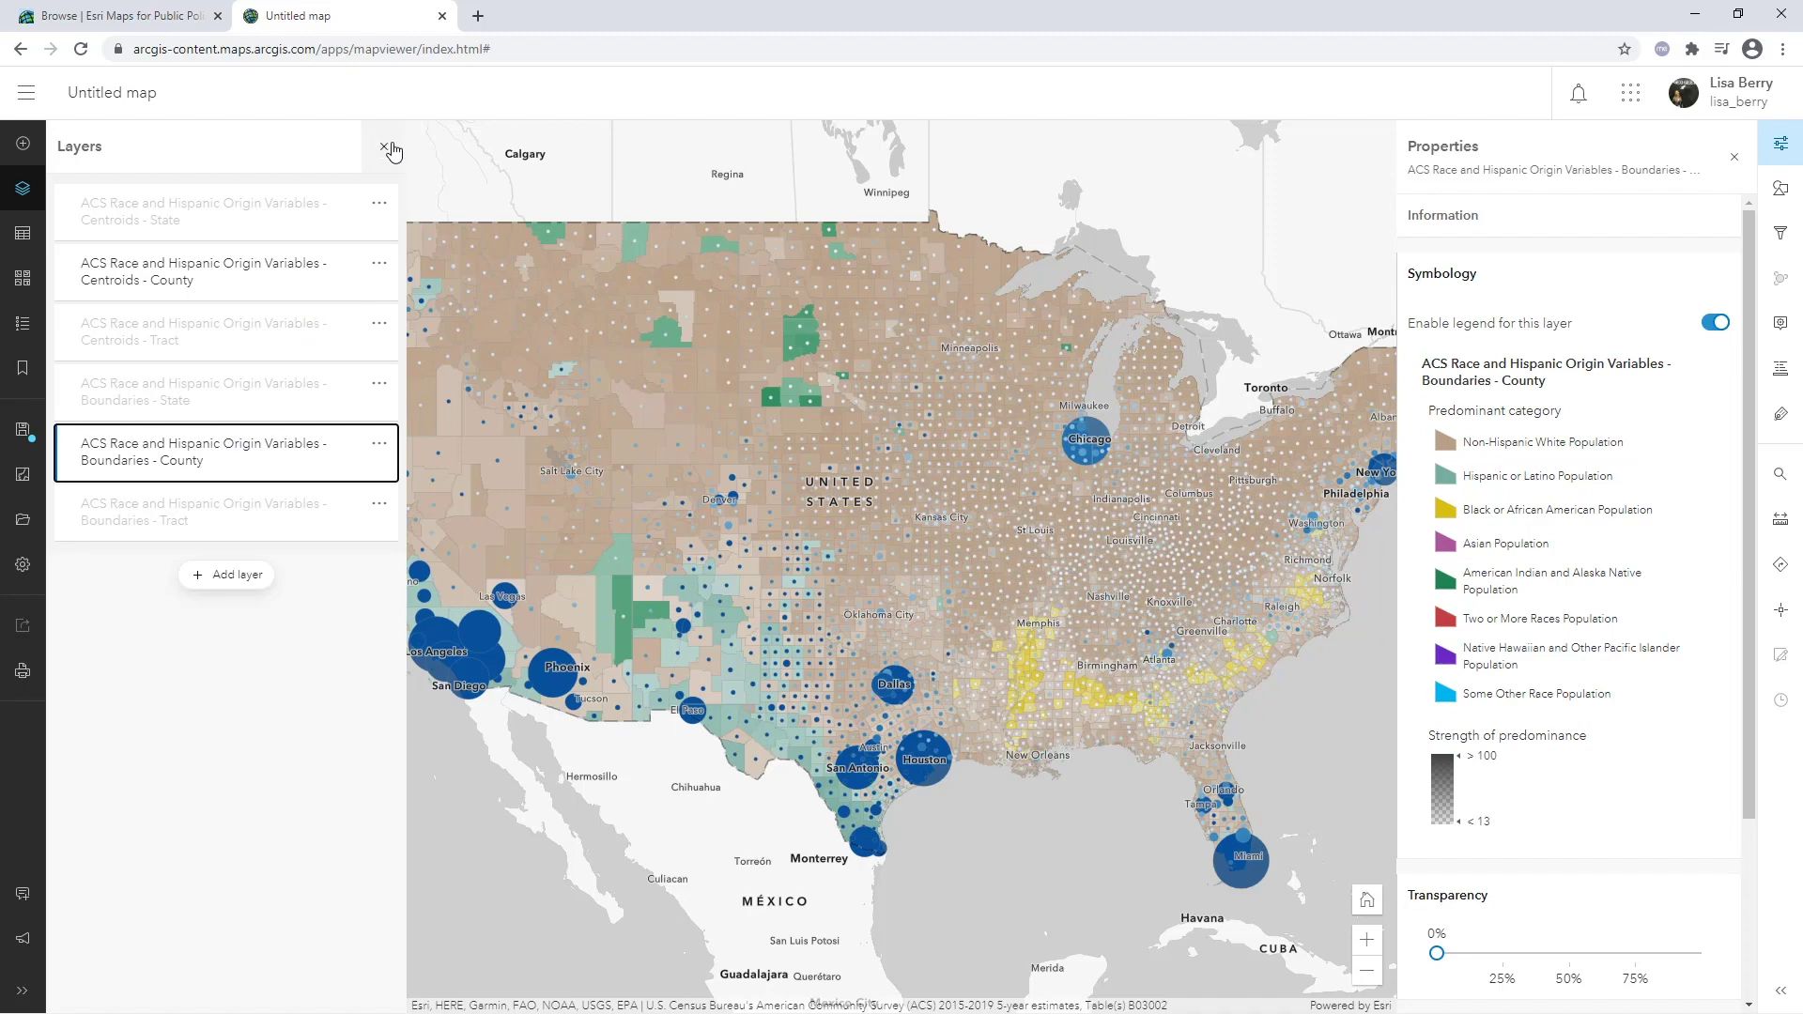
Remove all the race and ethnicity population attributes from the Boundaries - County layer's style.
click(1781, 188)
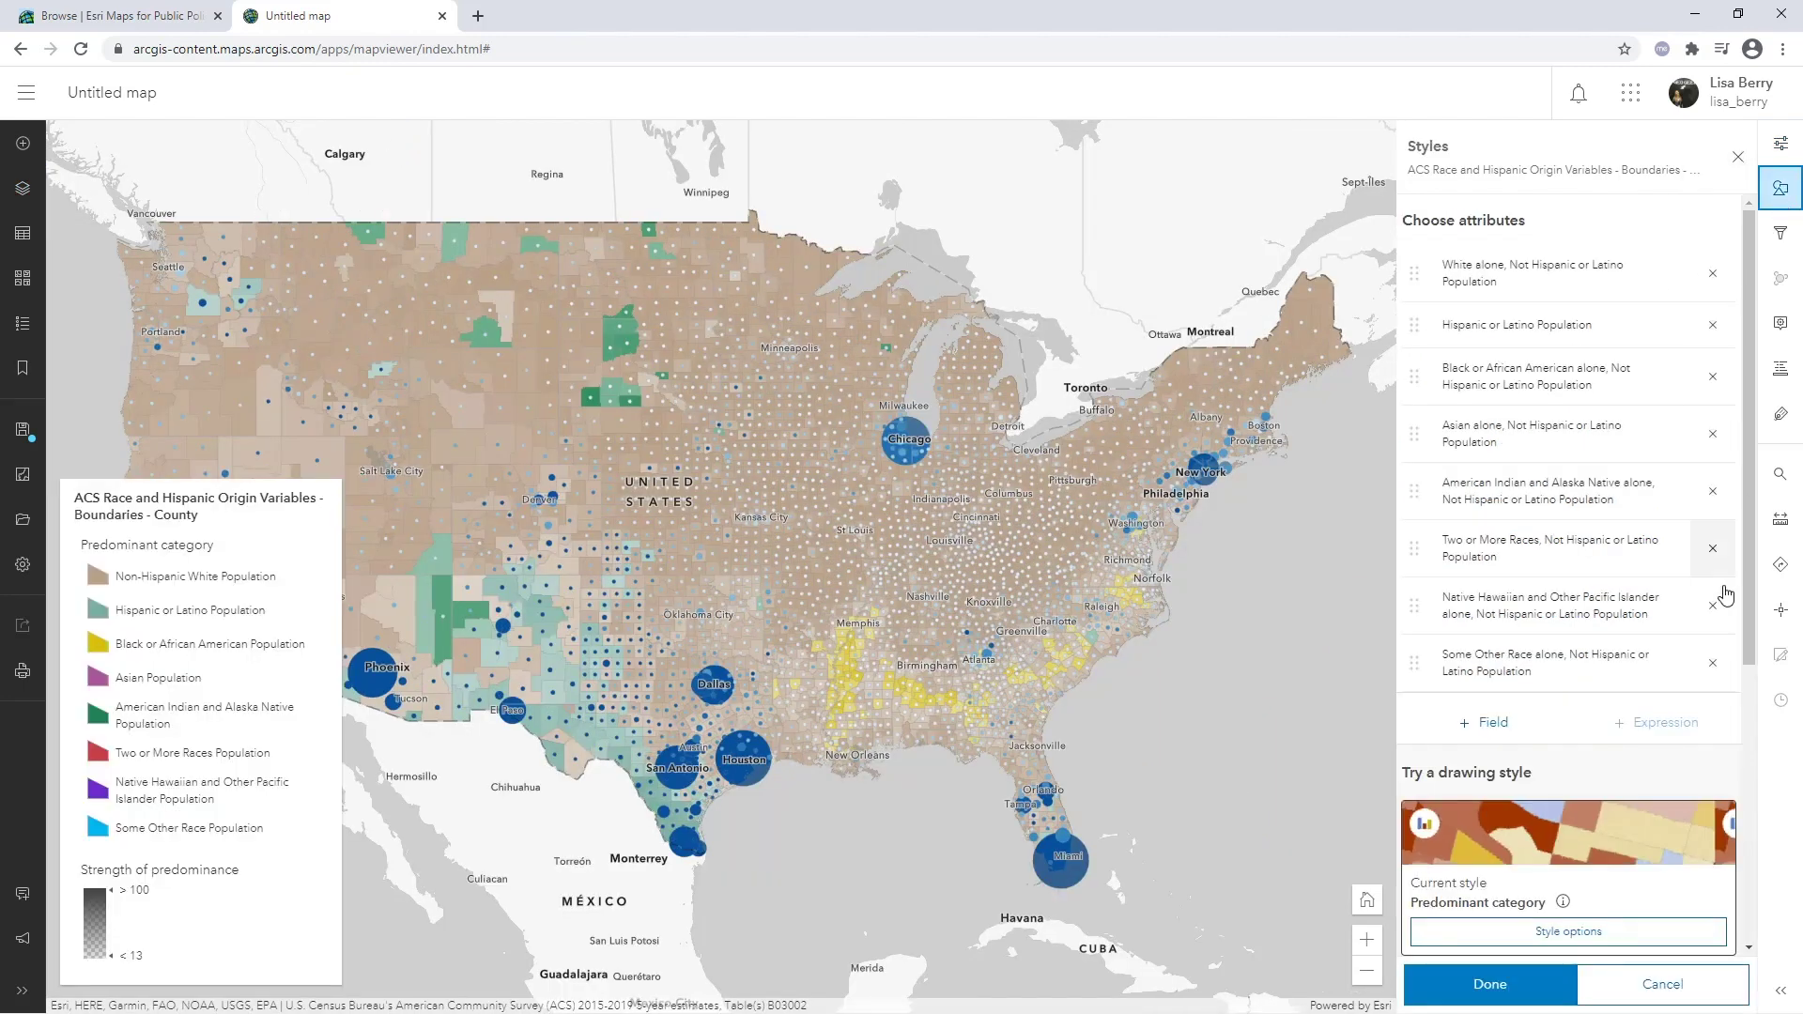
click(1713, 662)
click(1713, 606)
click(1713, 548)
click(1713, 490)
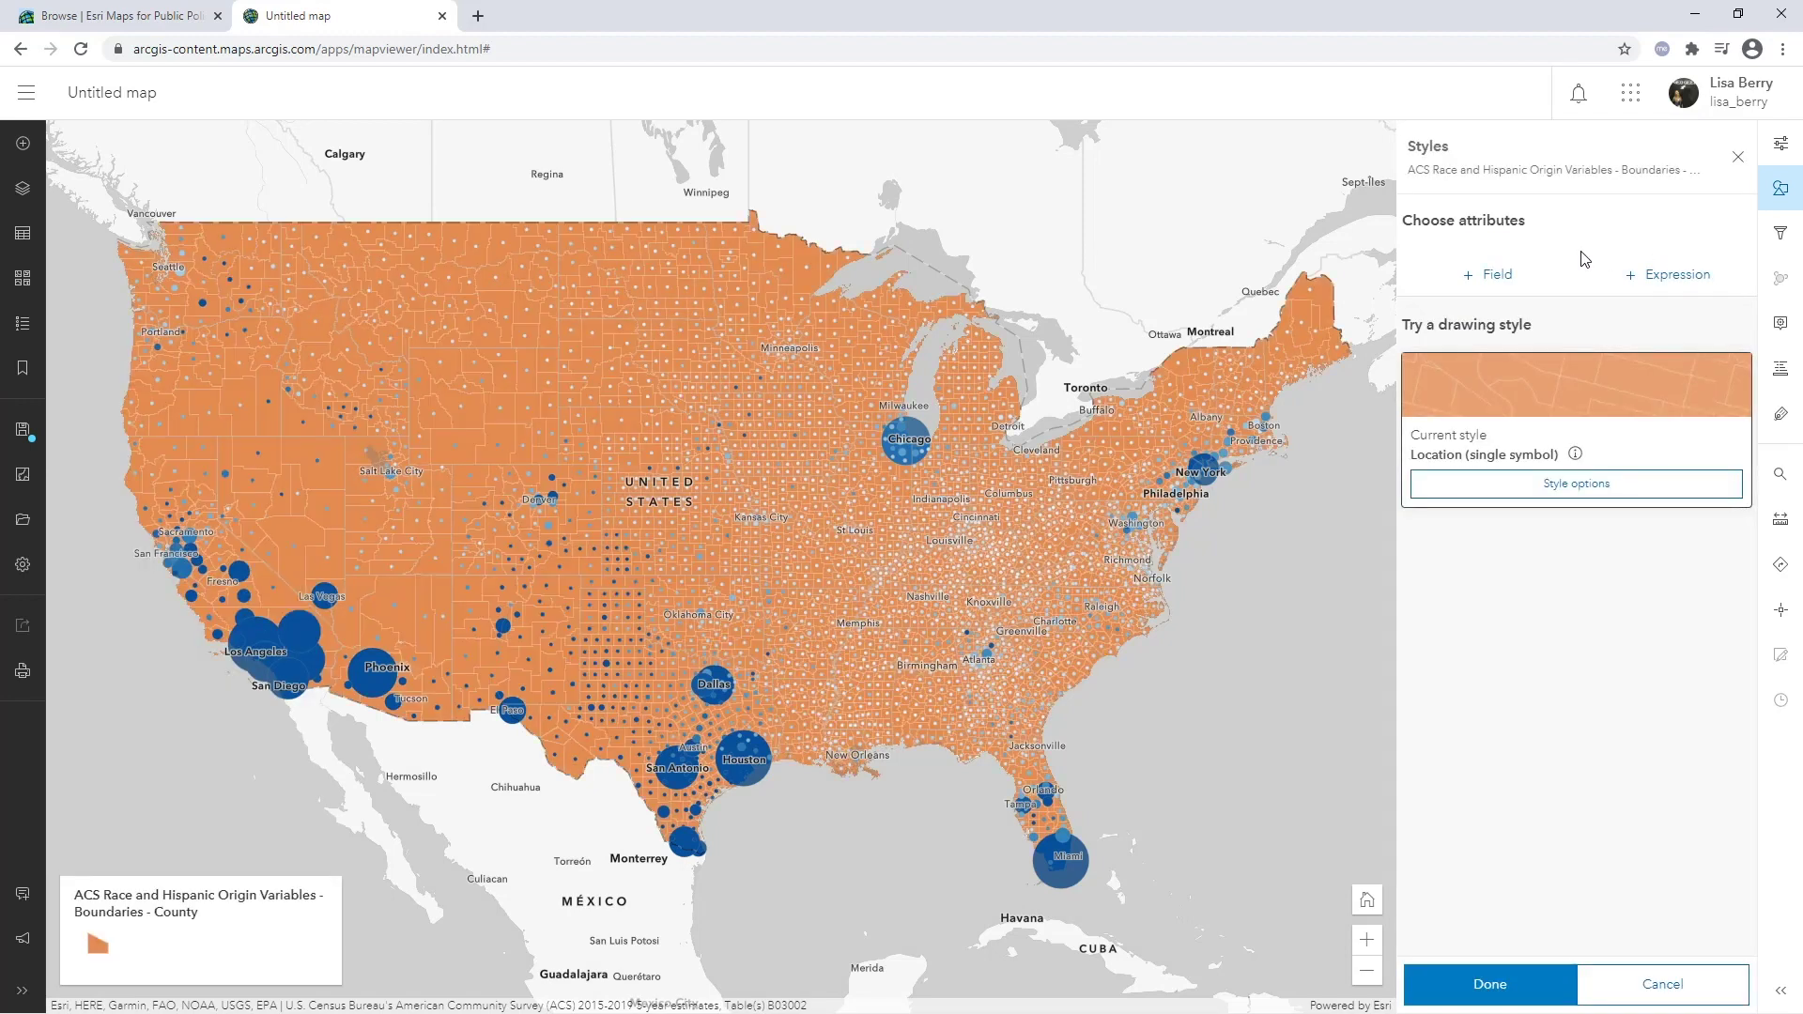
Style the Boundaries - County layer by "Percent of Population that is Hispanic or Latino" using Counts and Amounts (color), and save the style.
click(1531, 276)
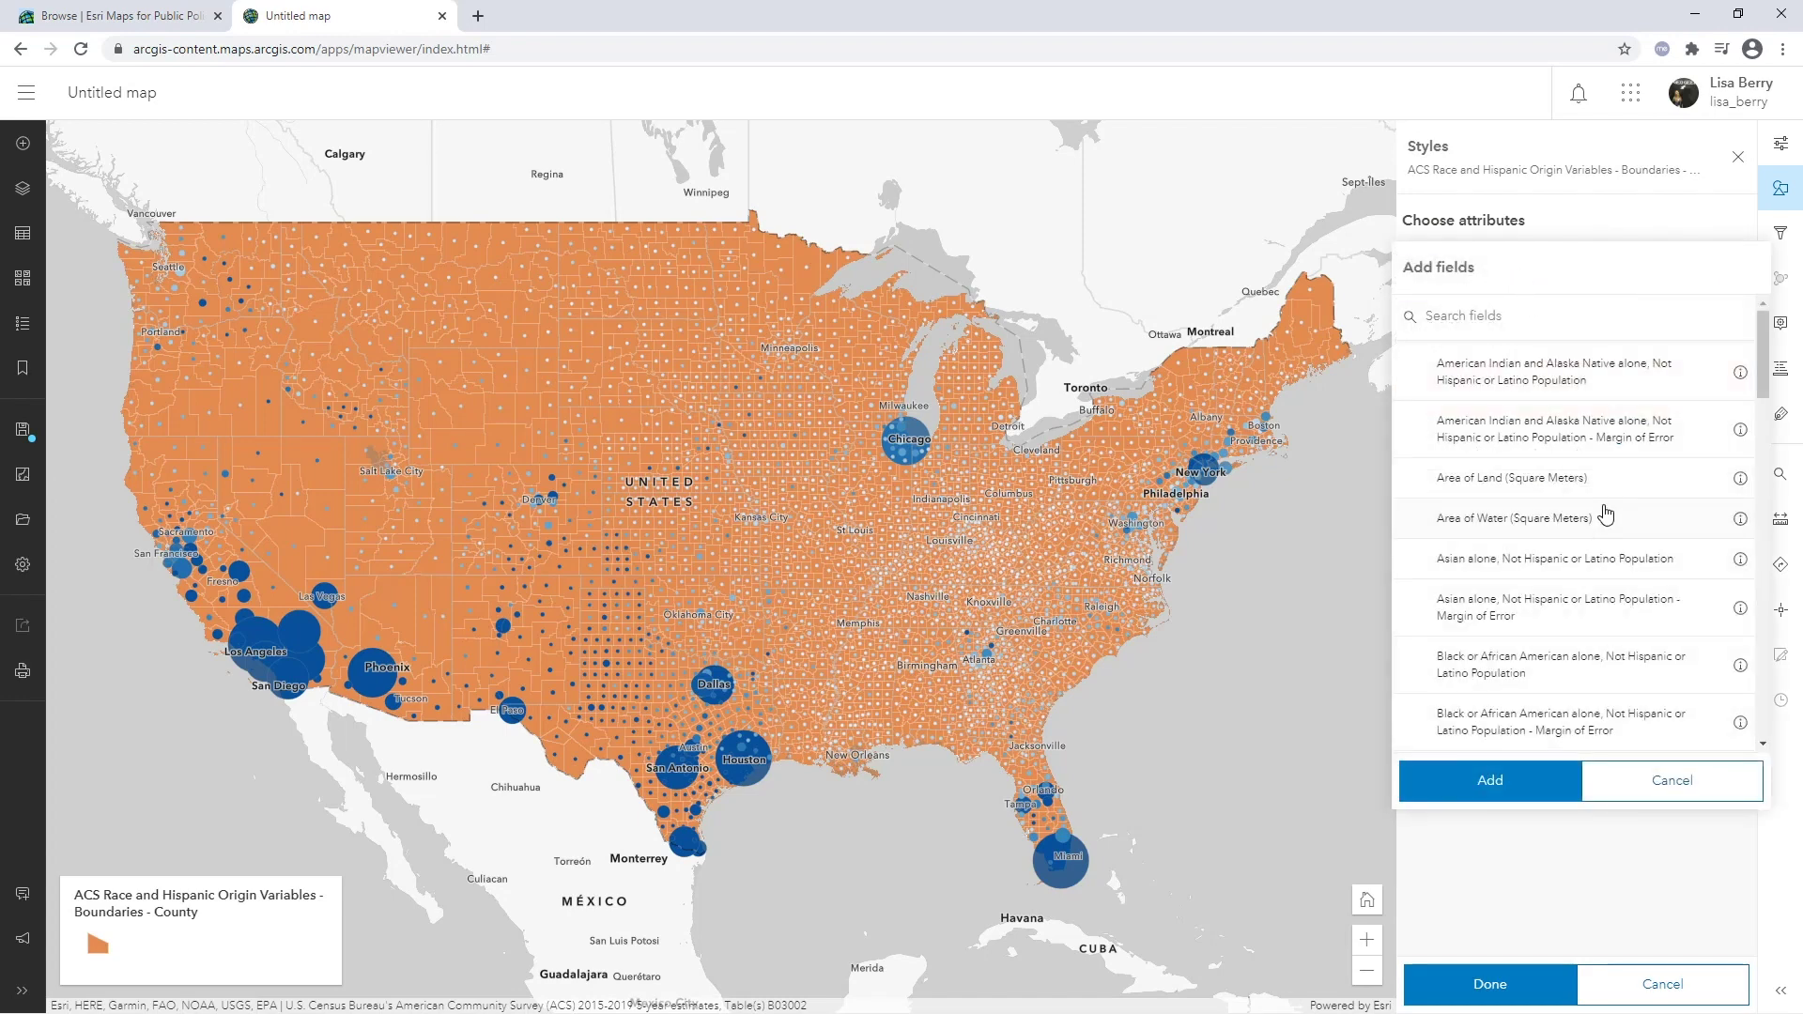
scroll(1602, 512, down, 6)
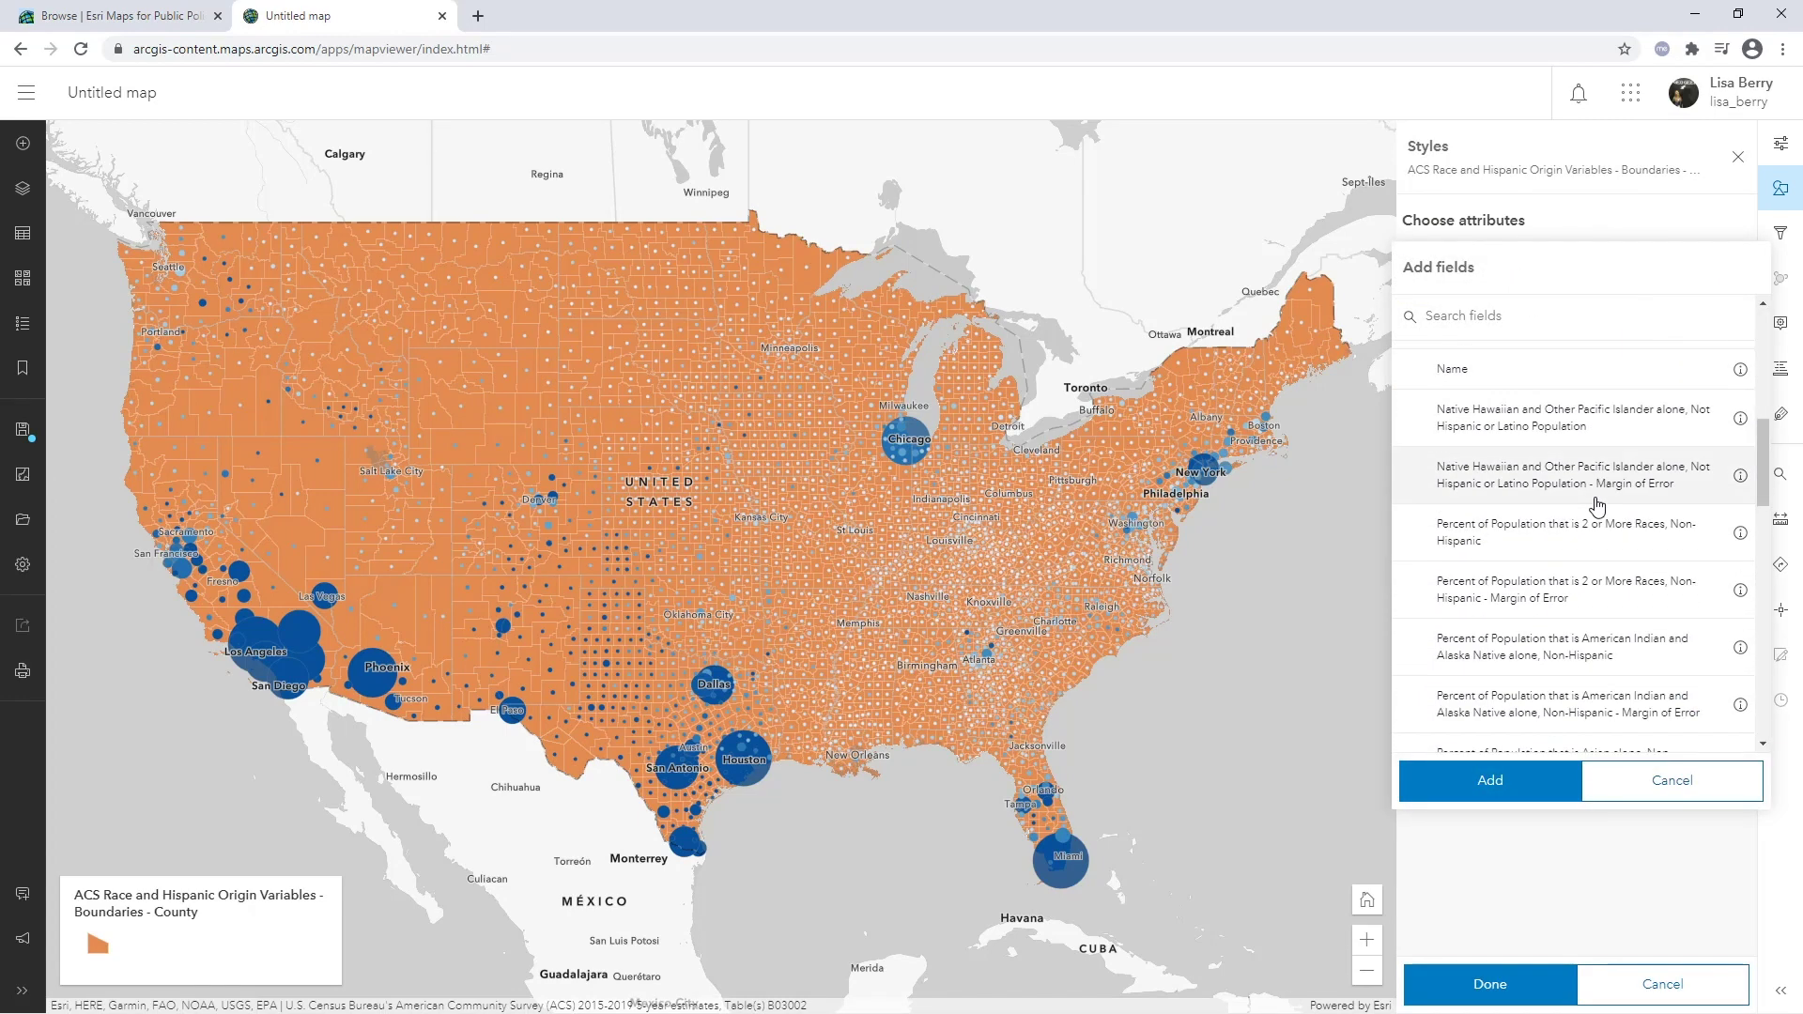
scroll(1598, 507, down, 3)
scroll(1598, 507, down, 2)
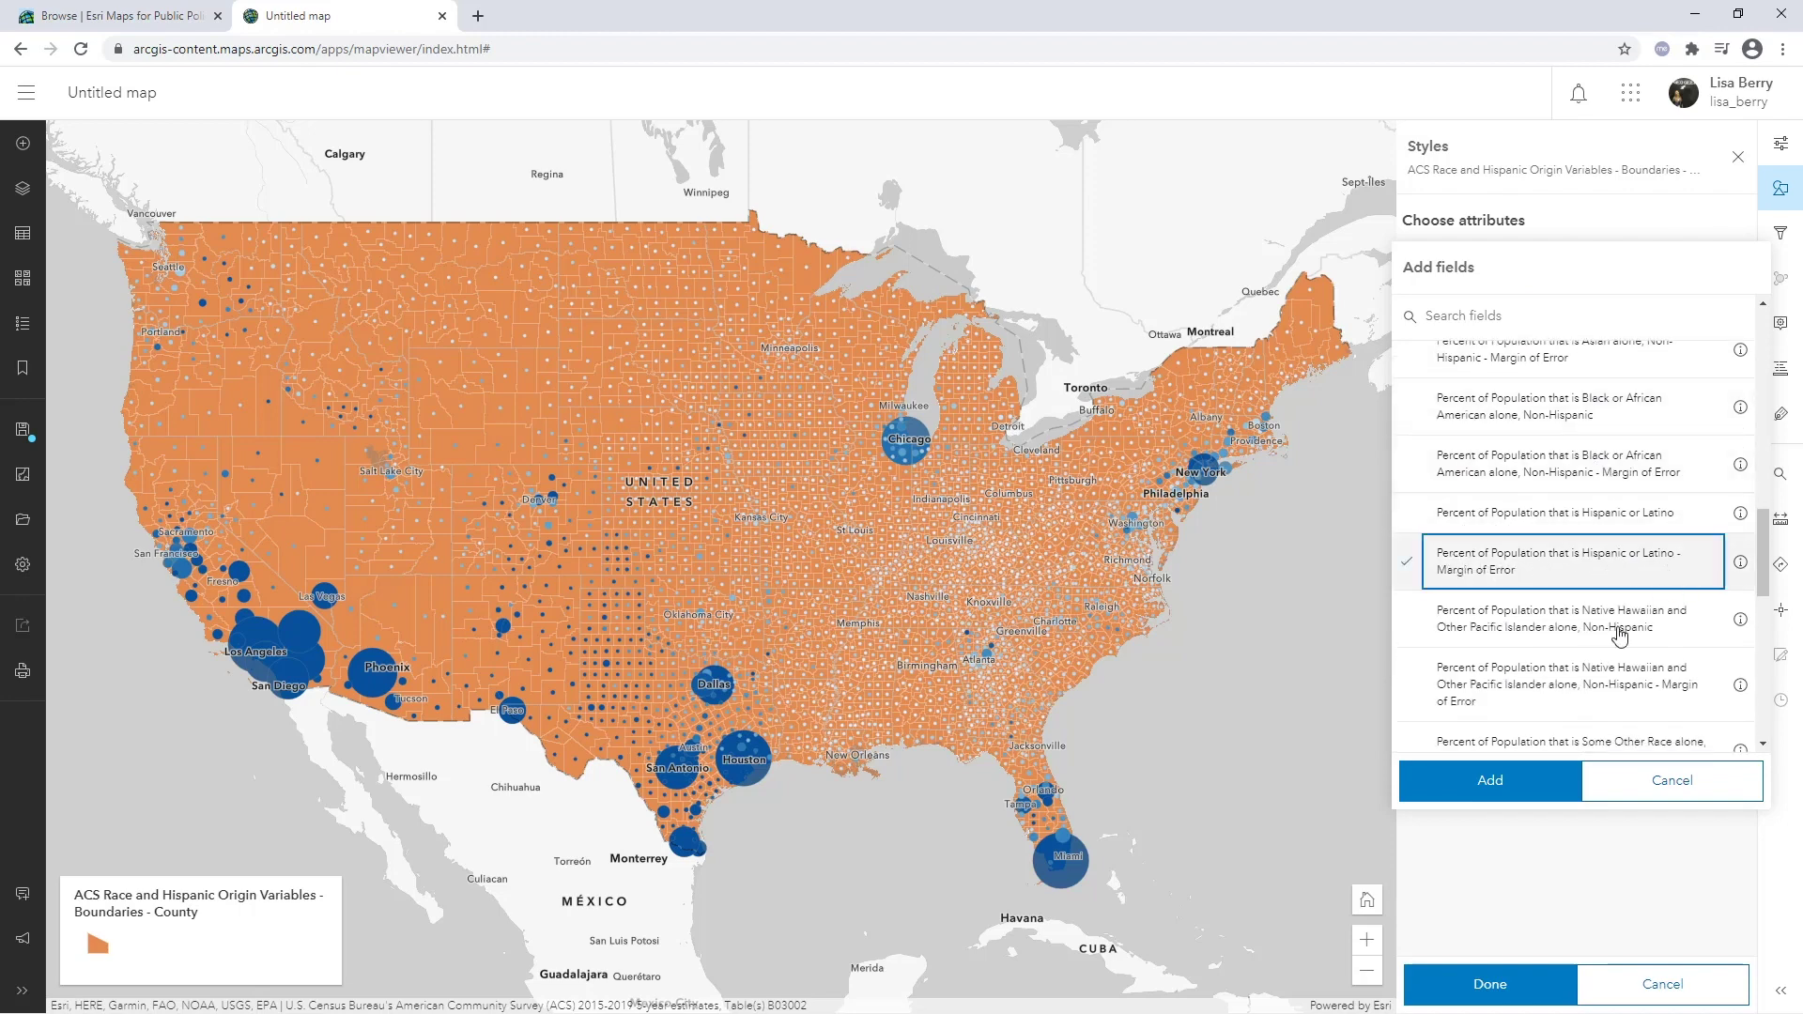
click(1602, 573)
click(1623, 542)
click(1661, 516)
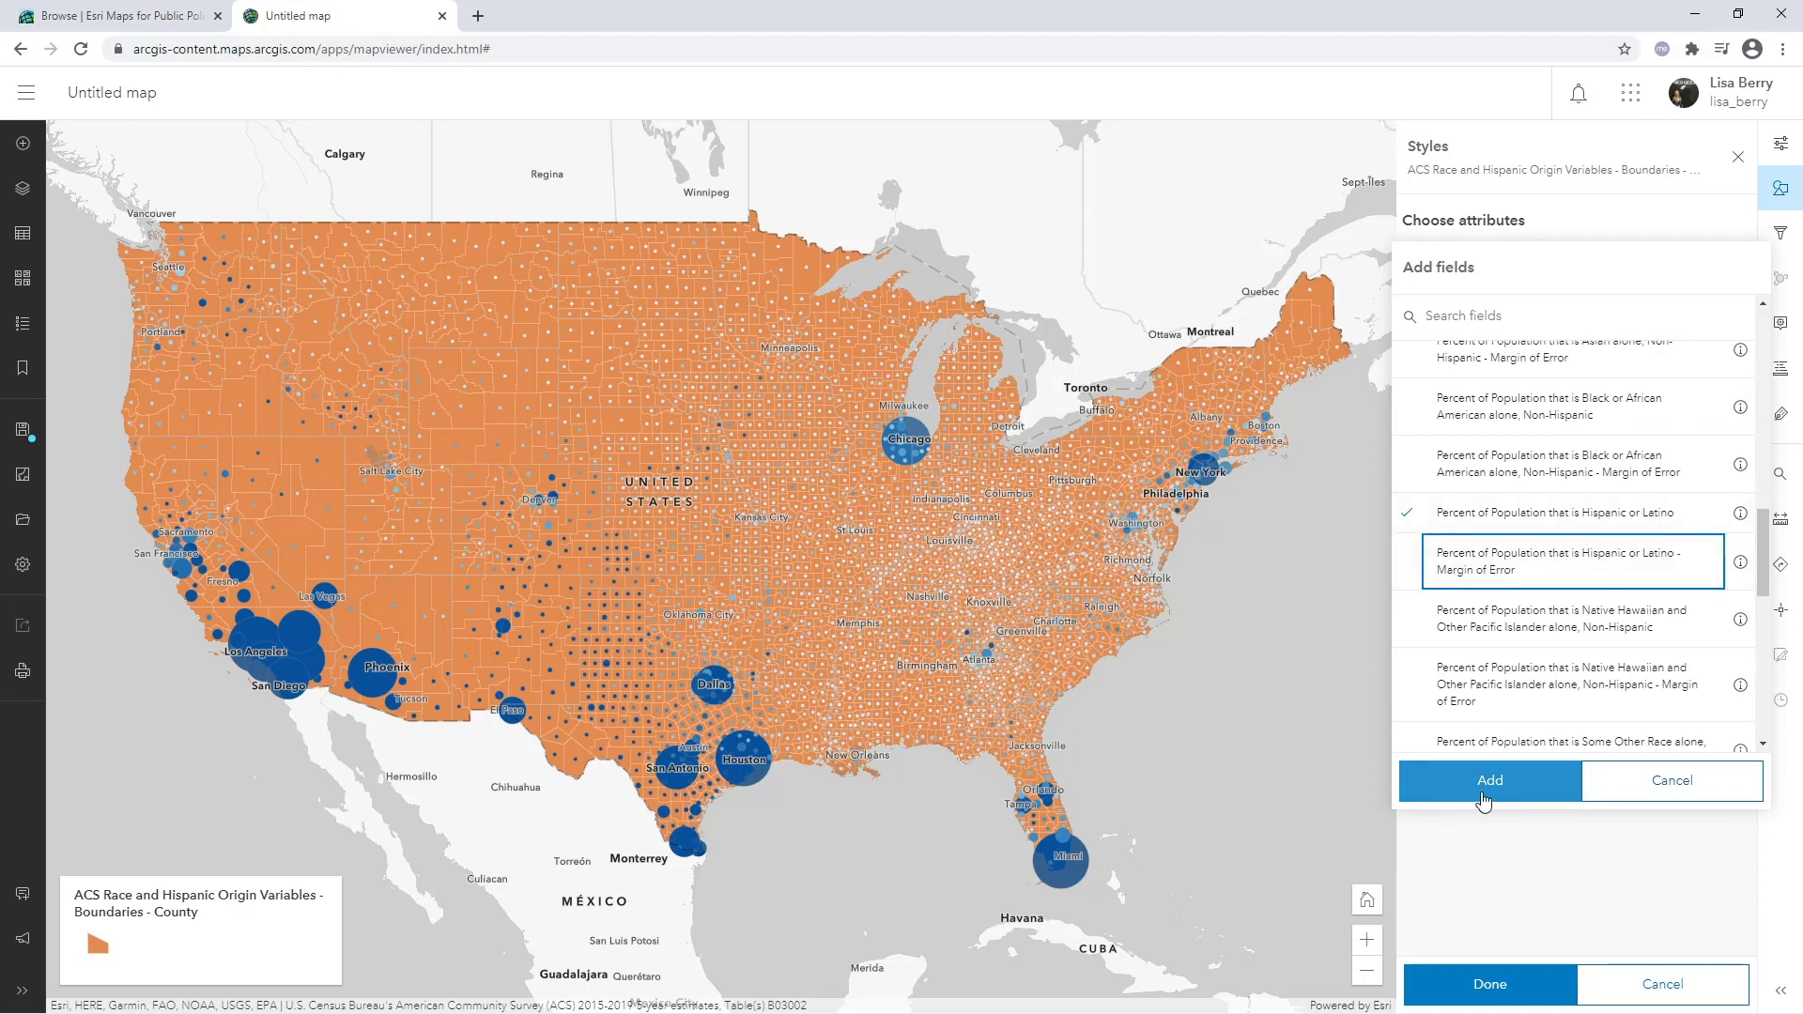
click(1486, 789)
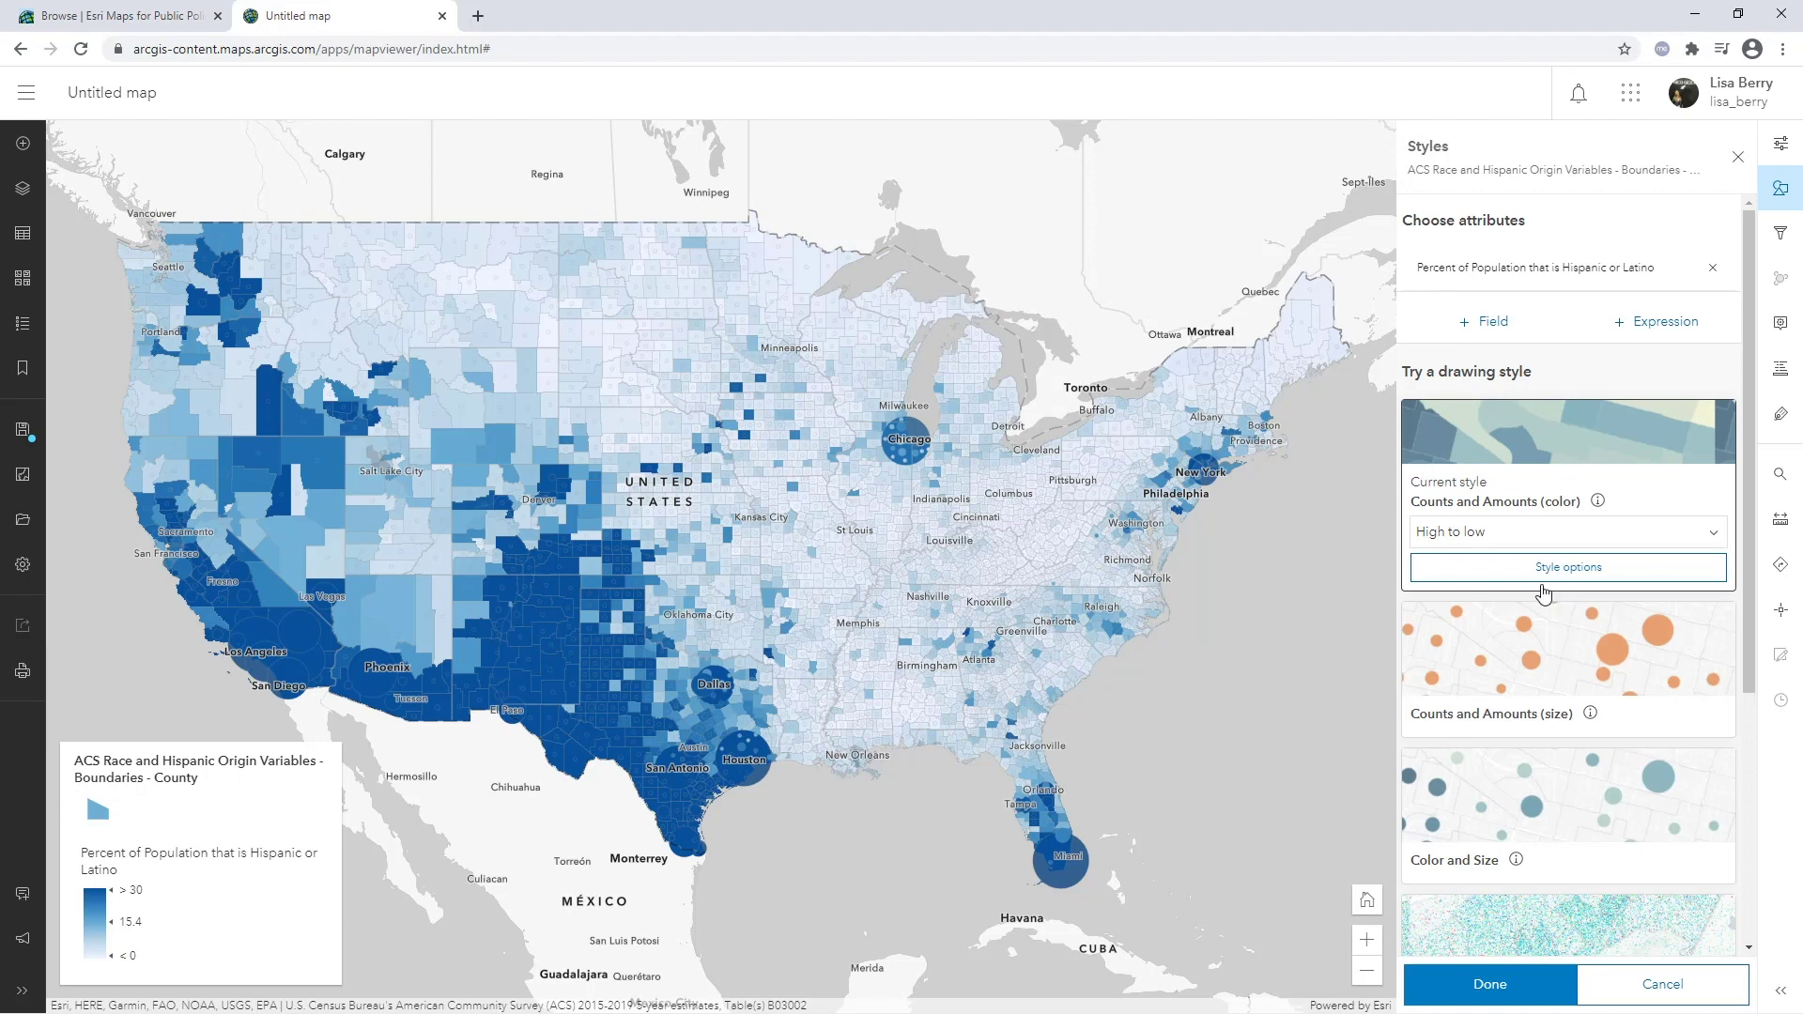
click(1515, 986)
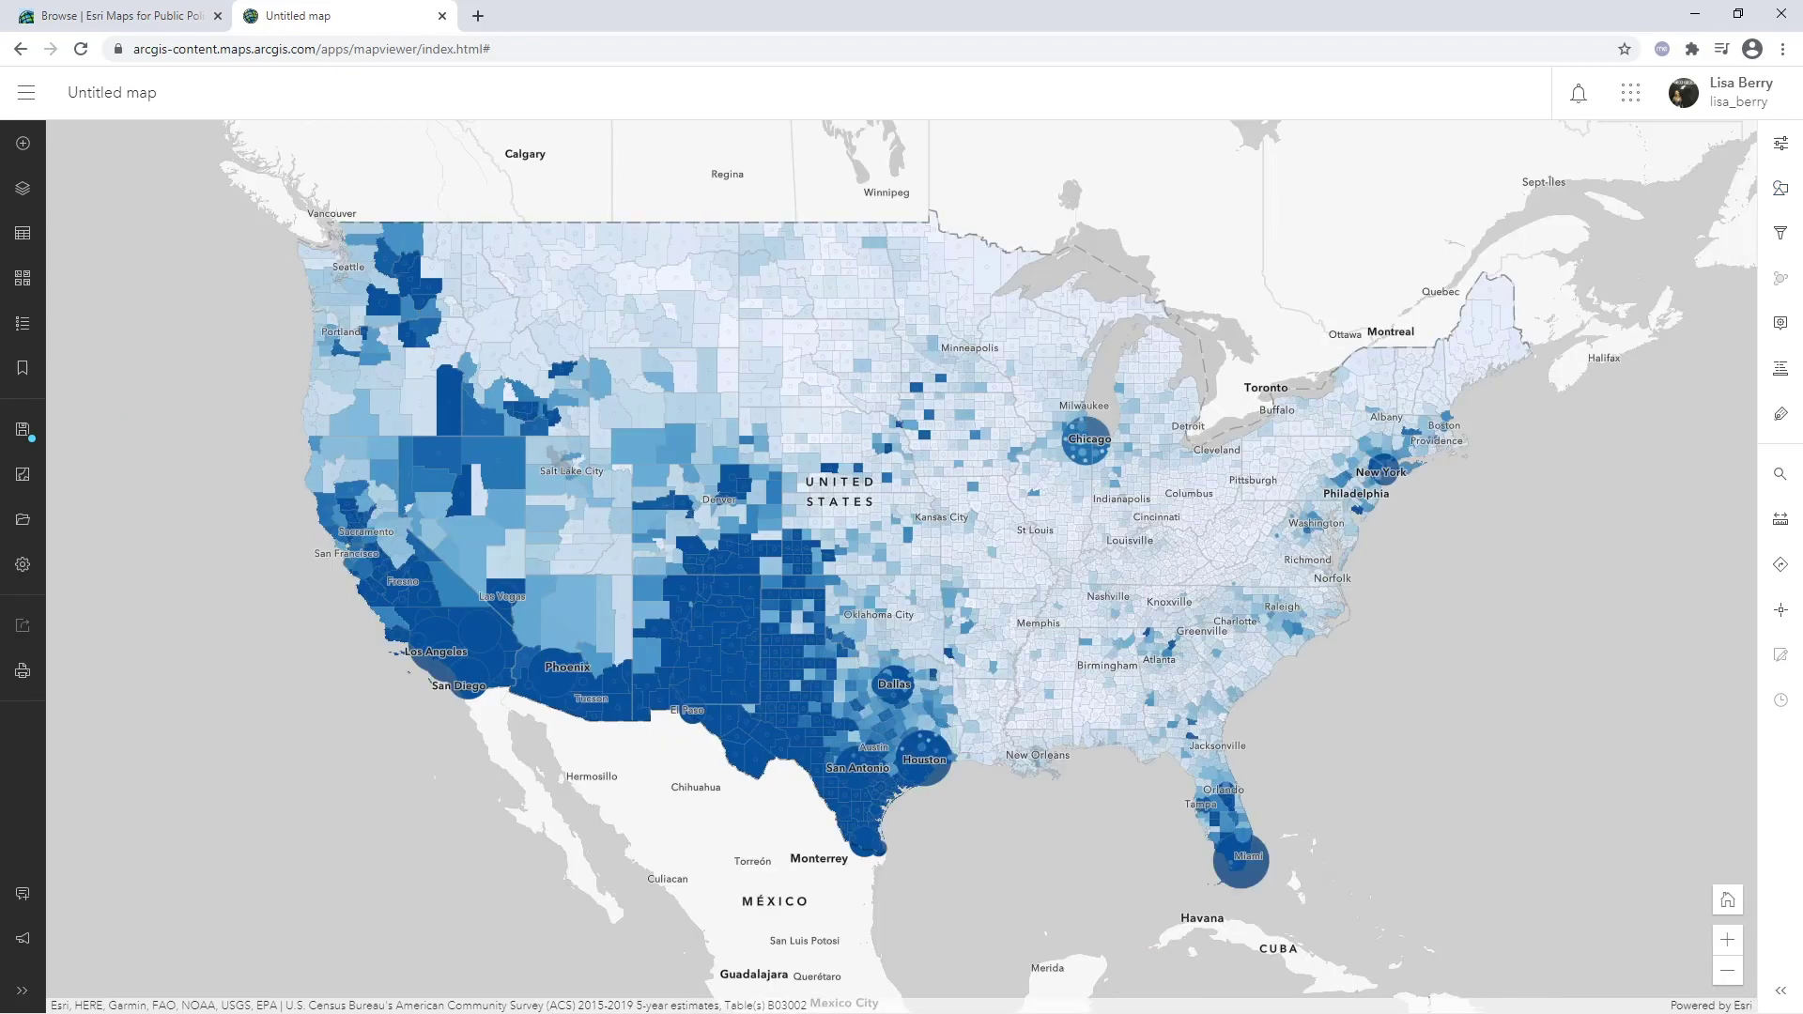
Review the map legend and set the transparency of the Boundaries - County layer to 50%.
click(38, 325)
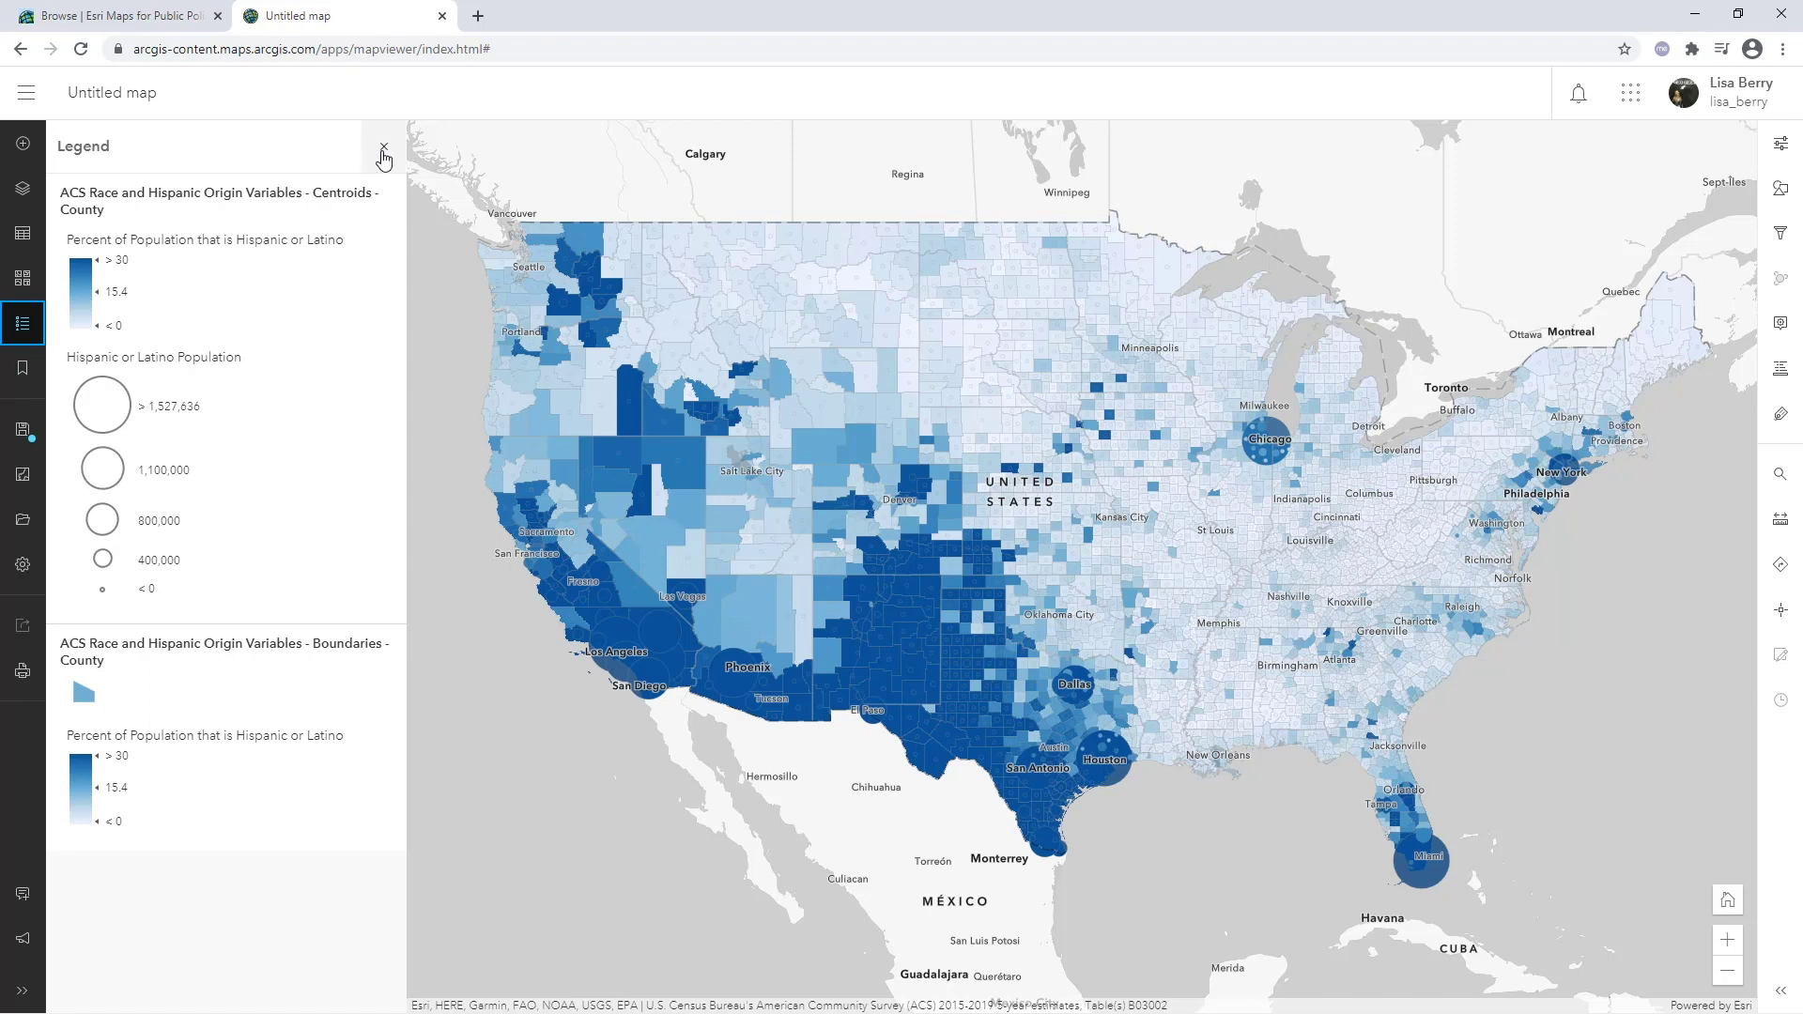
click(31, 202)
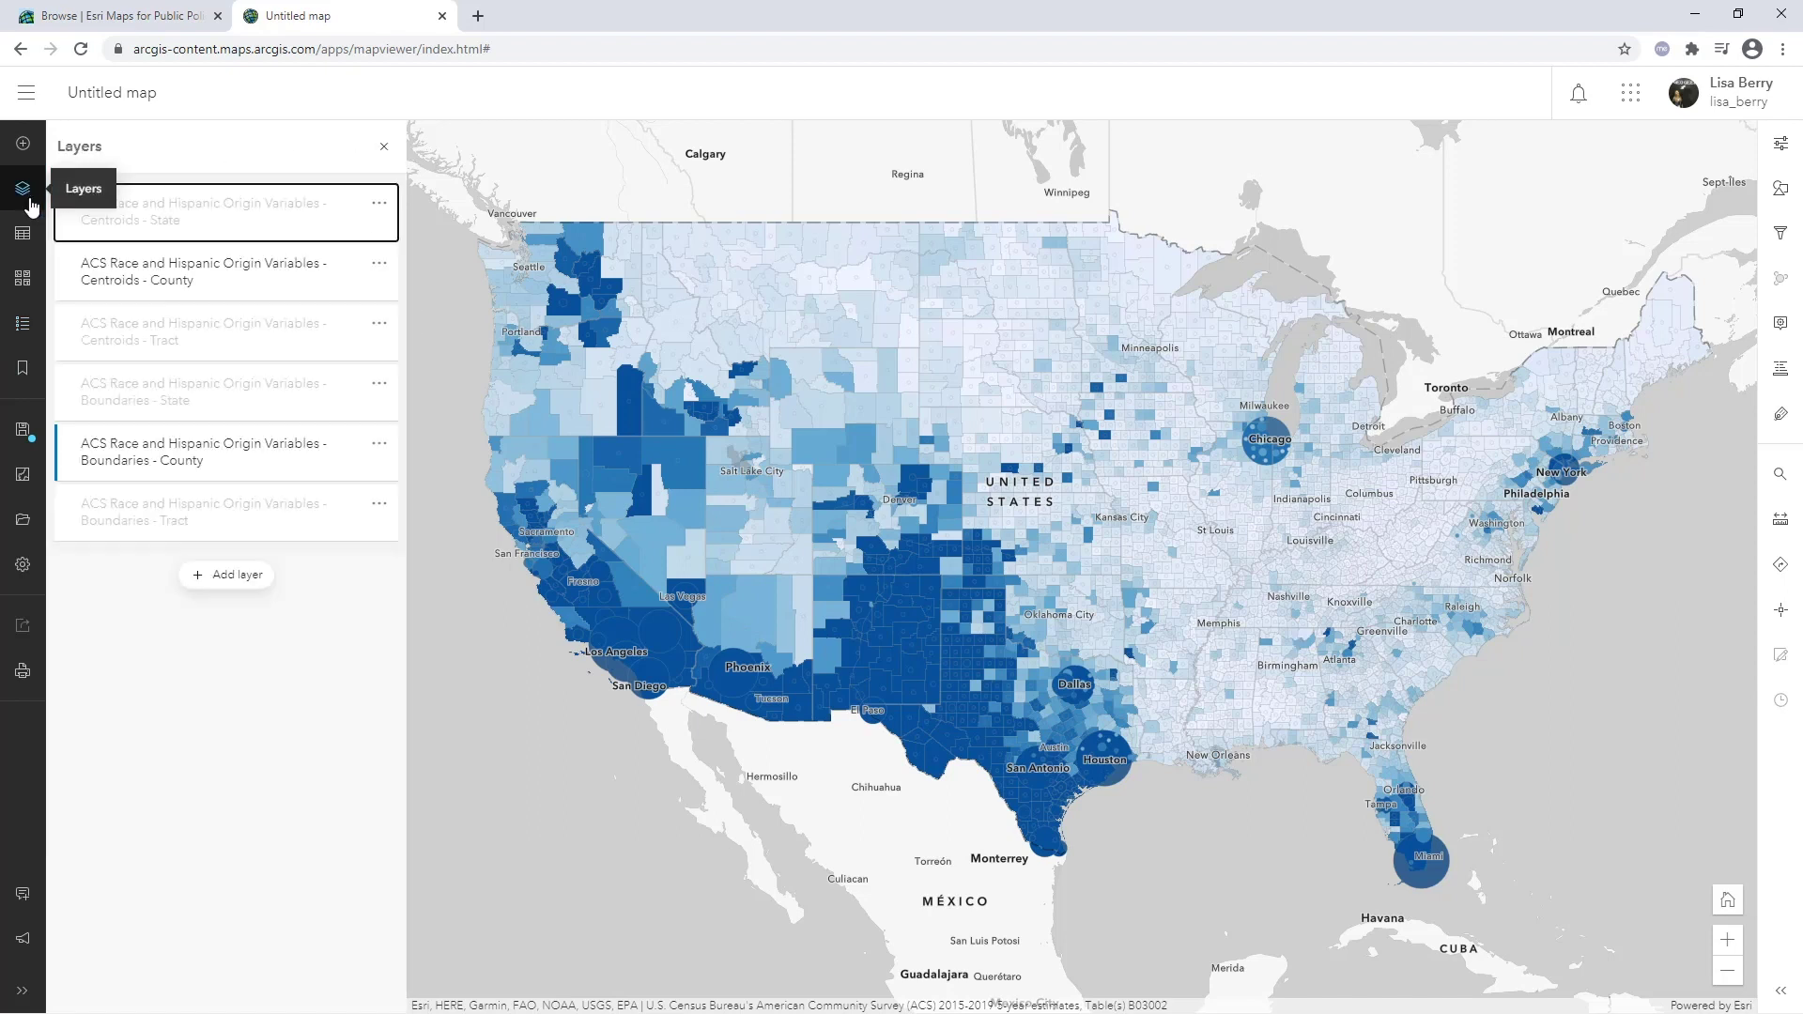
click(278, 470)
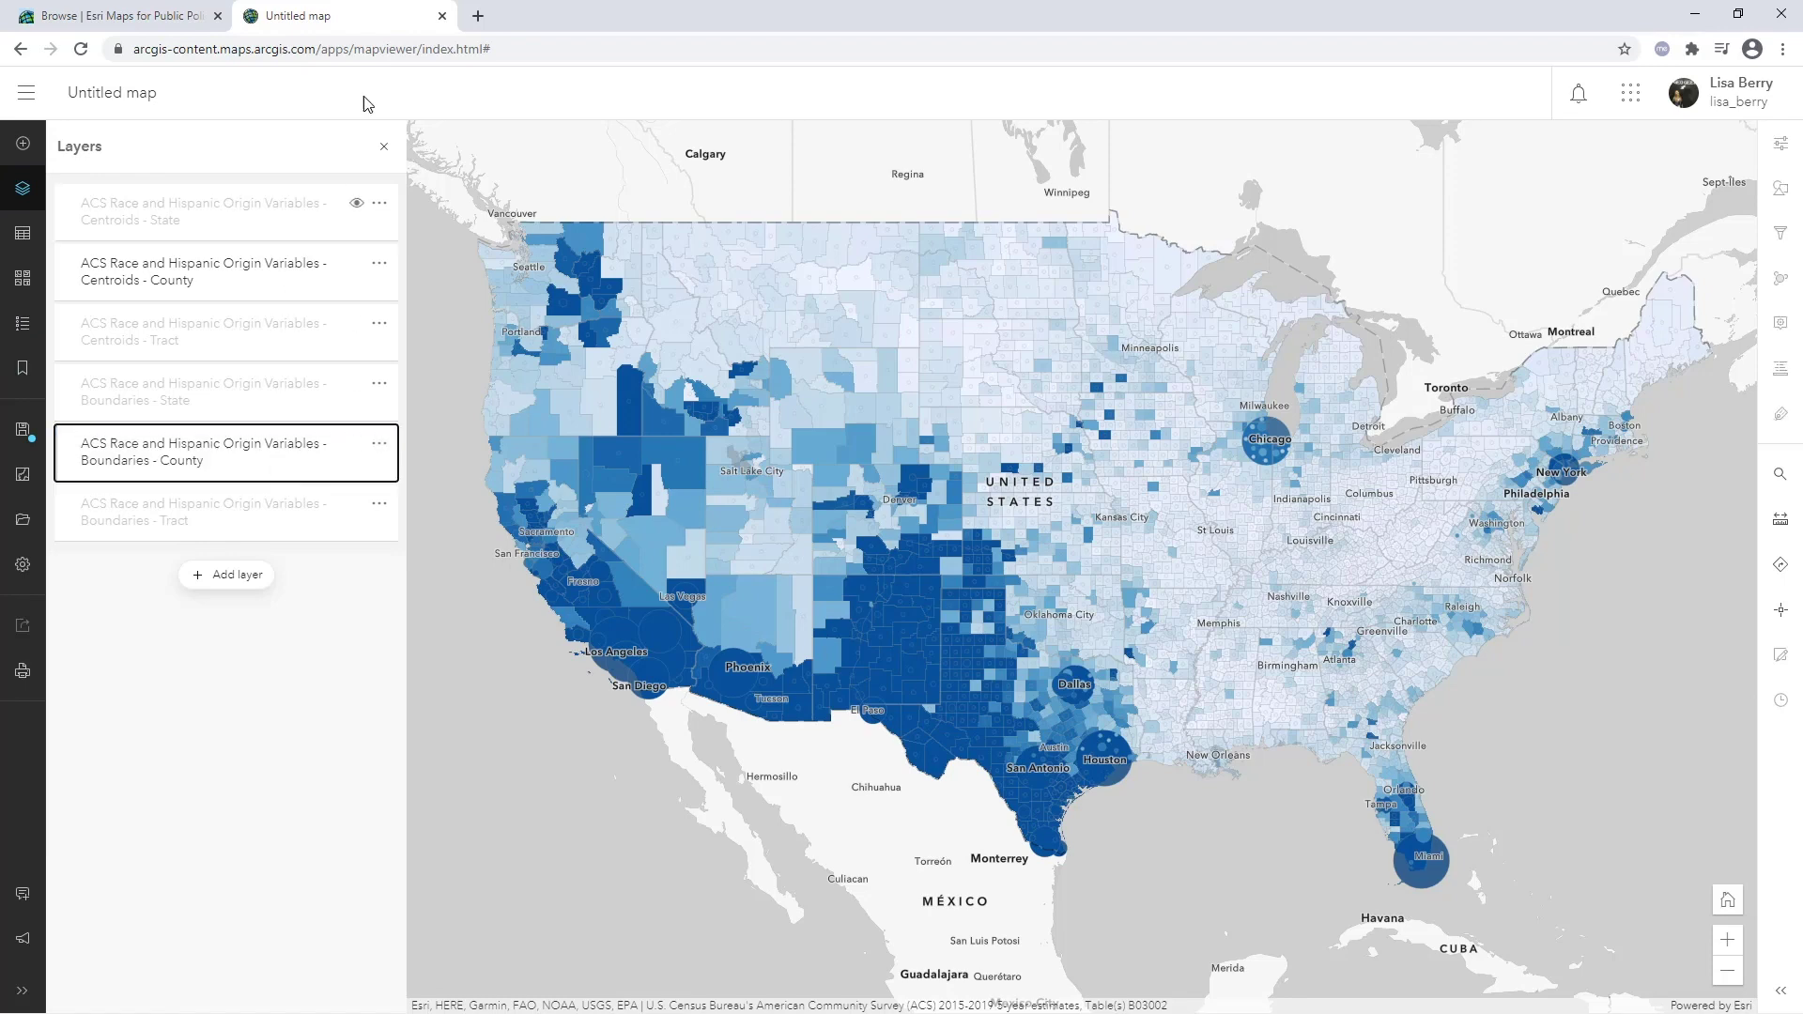
click(294, 458)
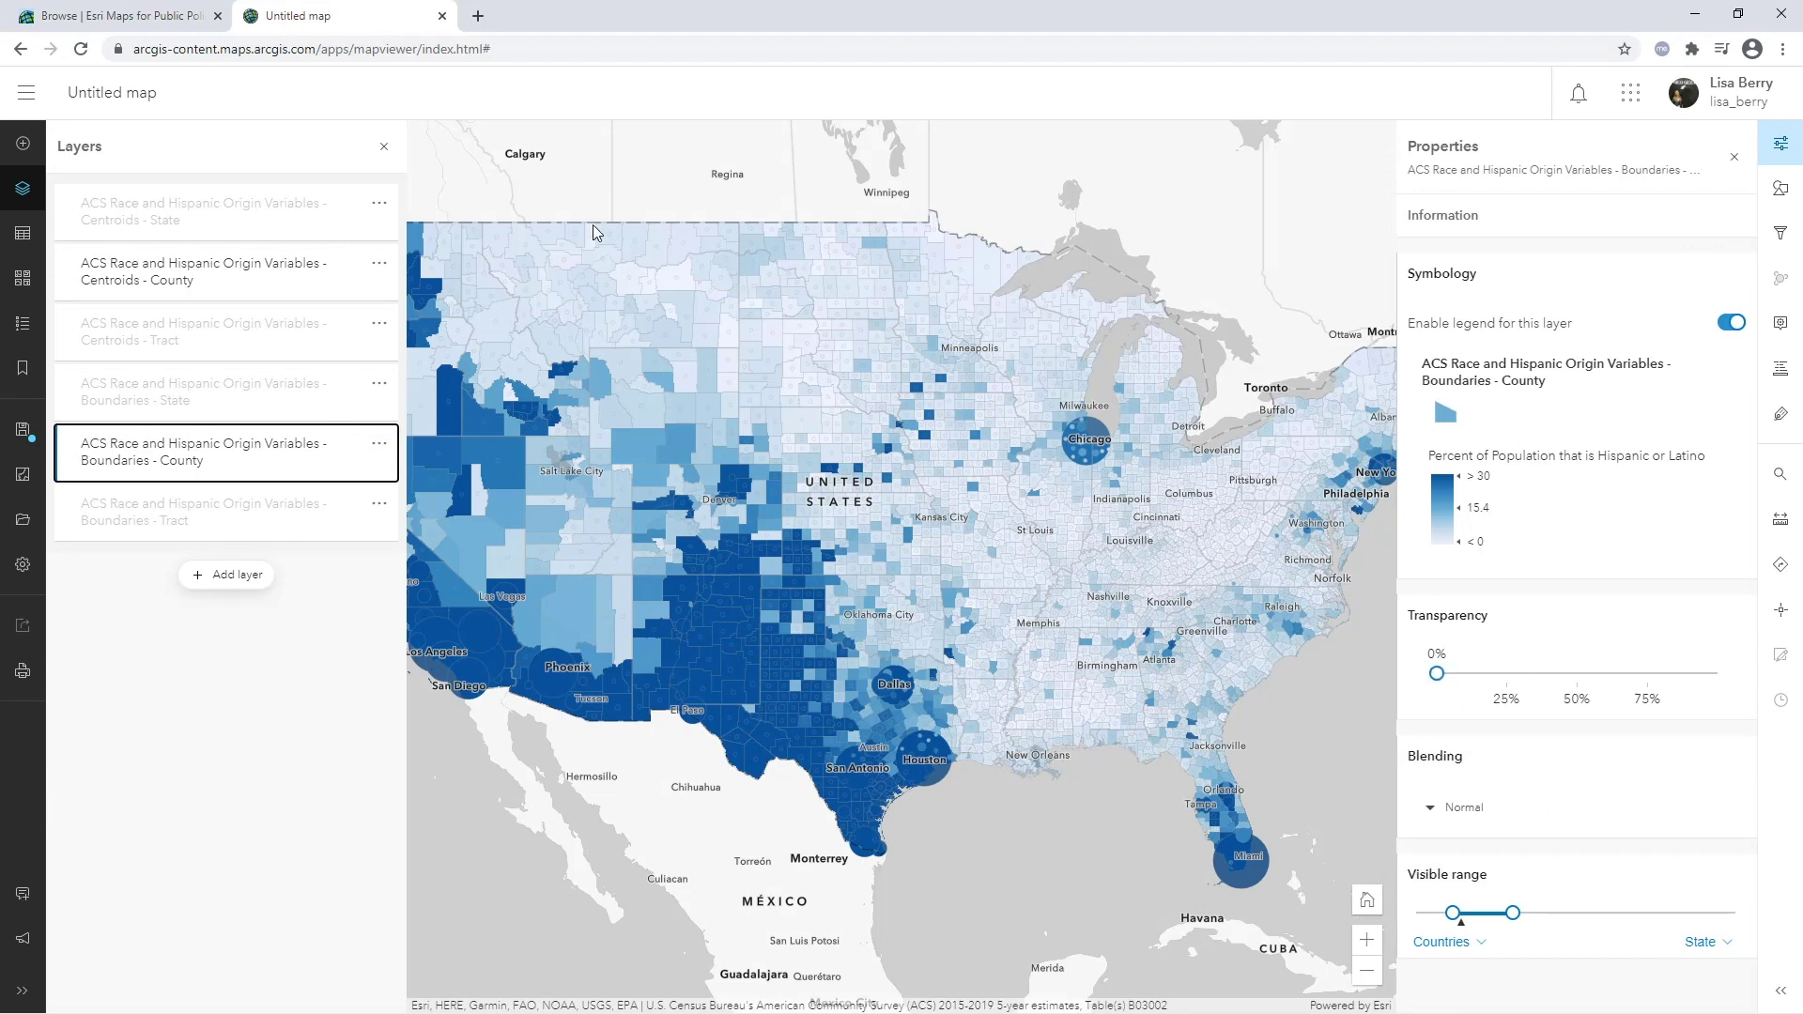
click(384, 147)
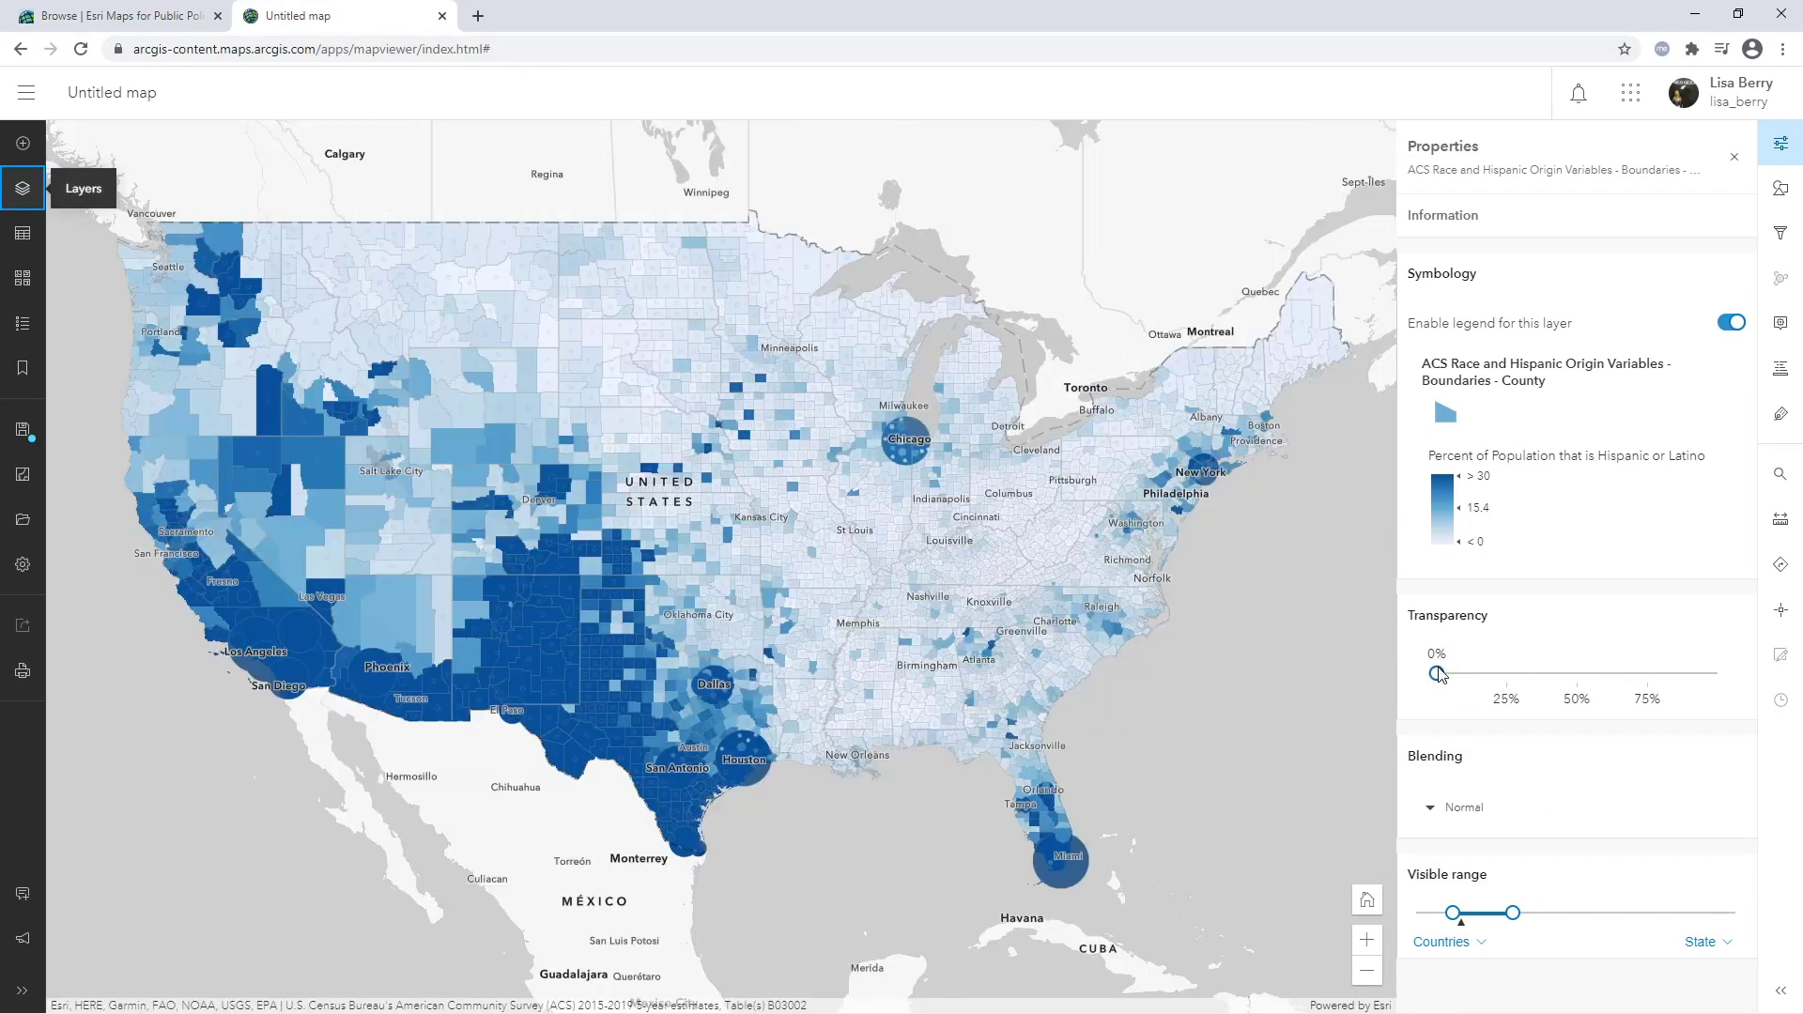
drag(1438, 674, 1505, 666)
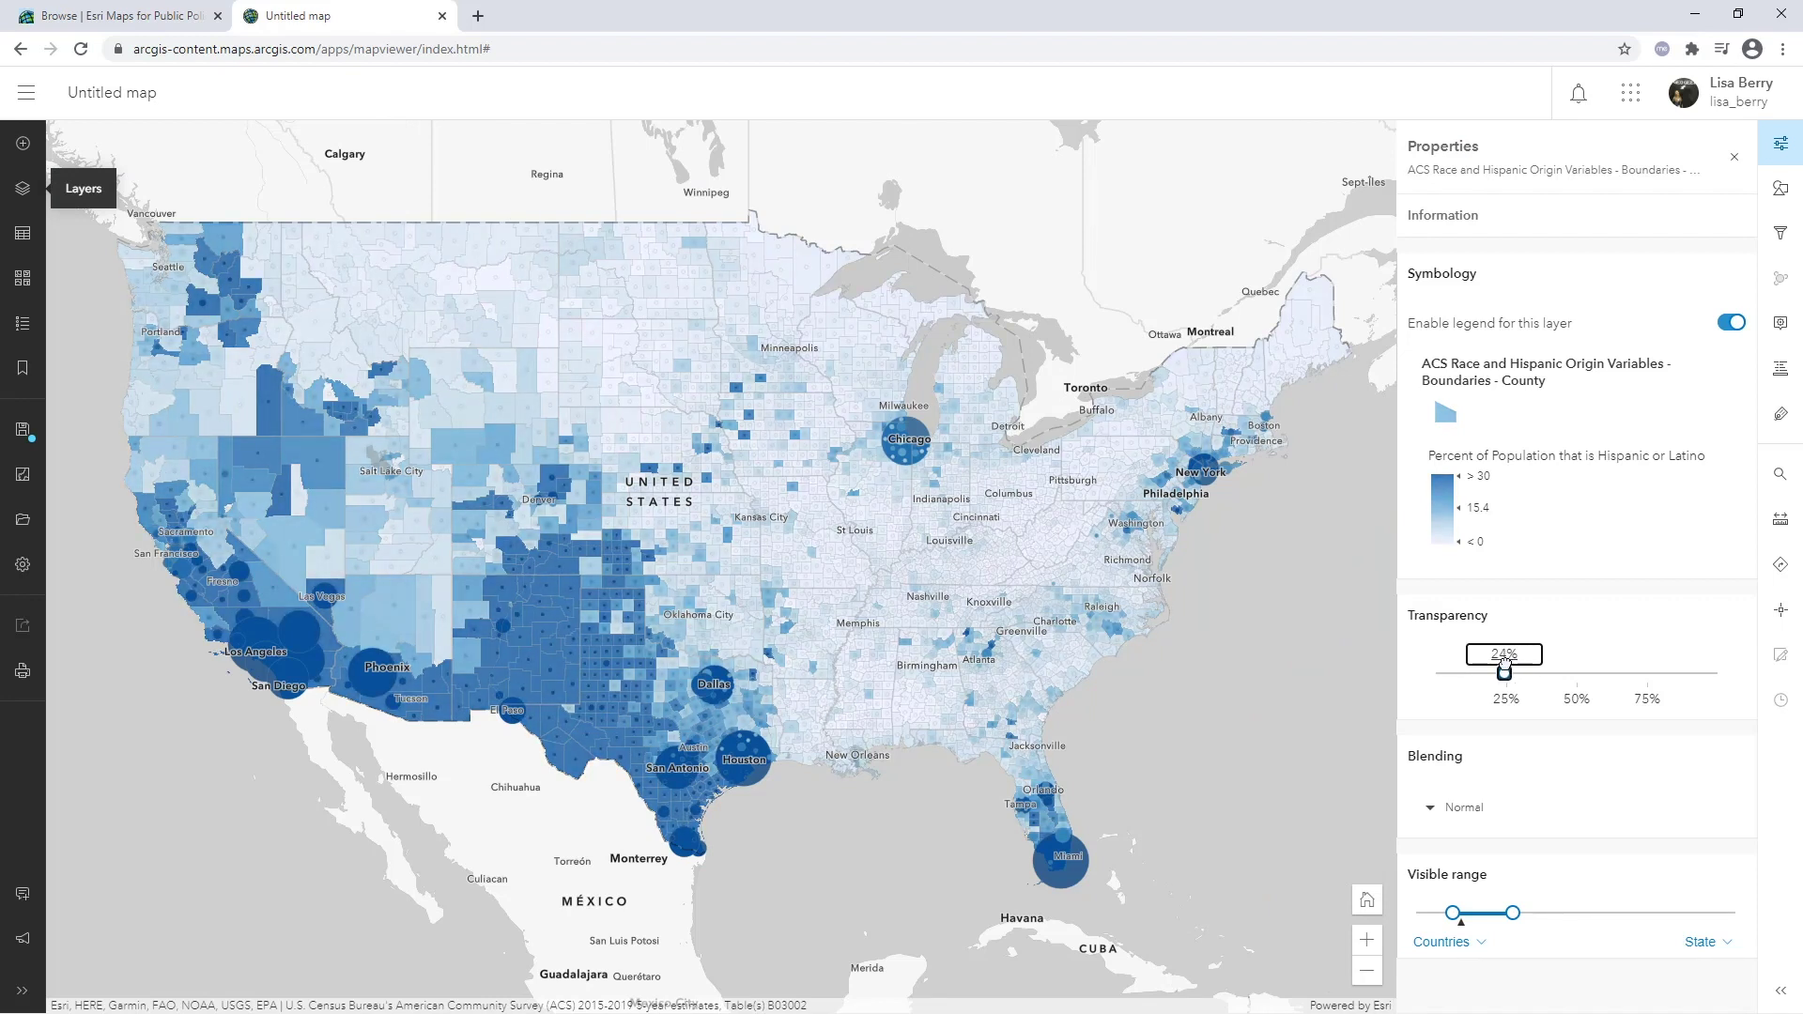
drag(1504, 665, 1578, 669)
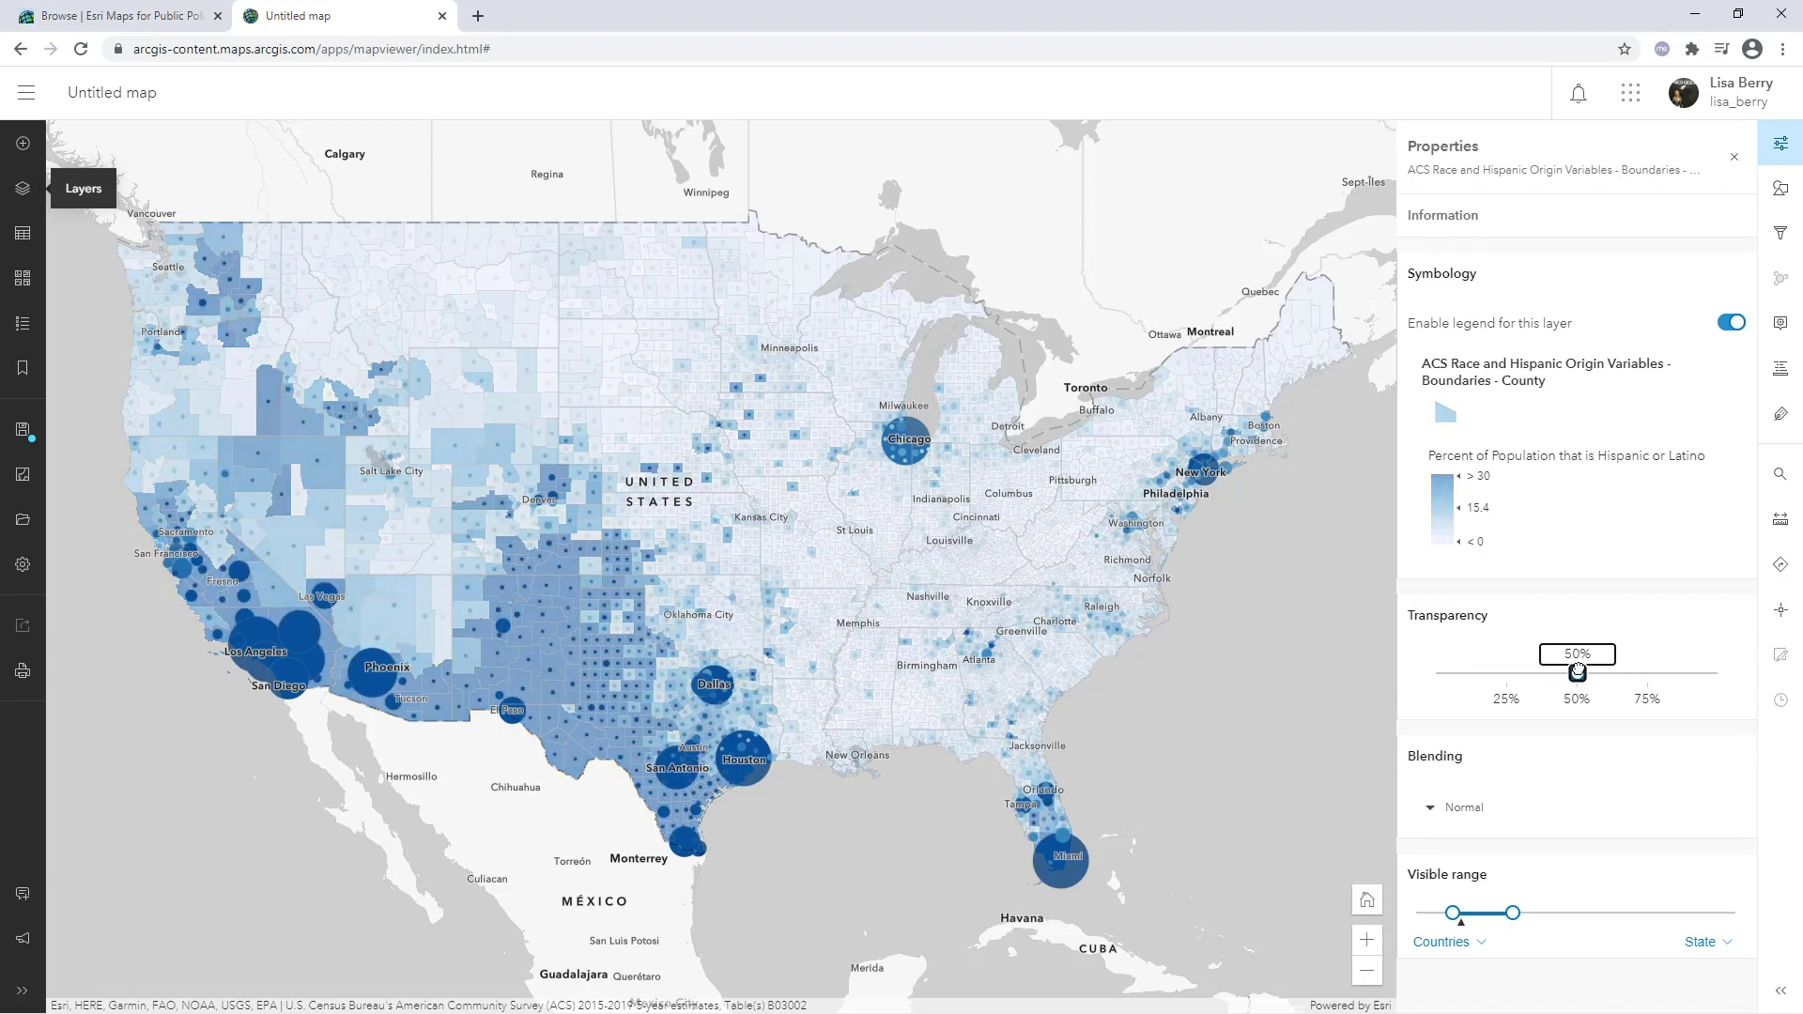
drag(1578, 672, 1649, 673)
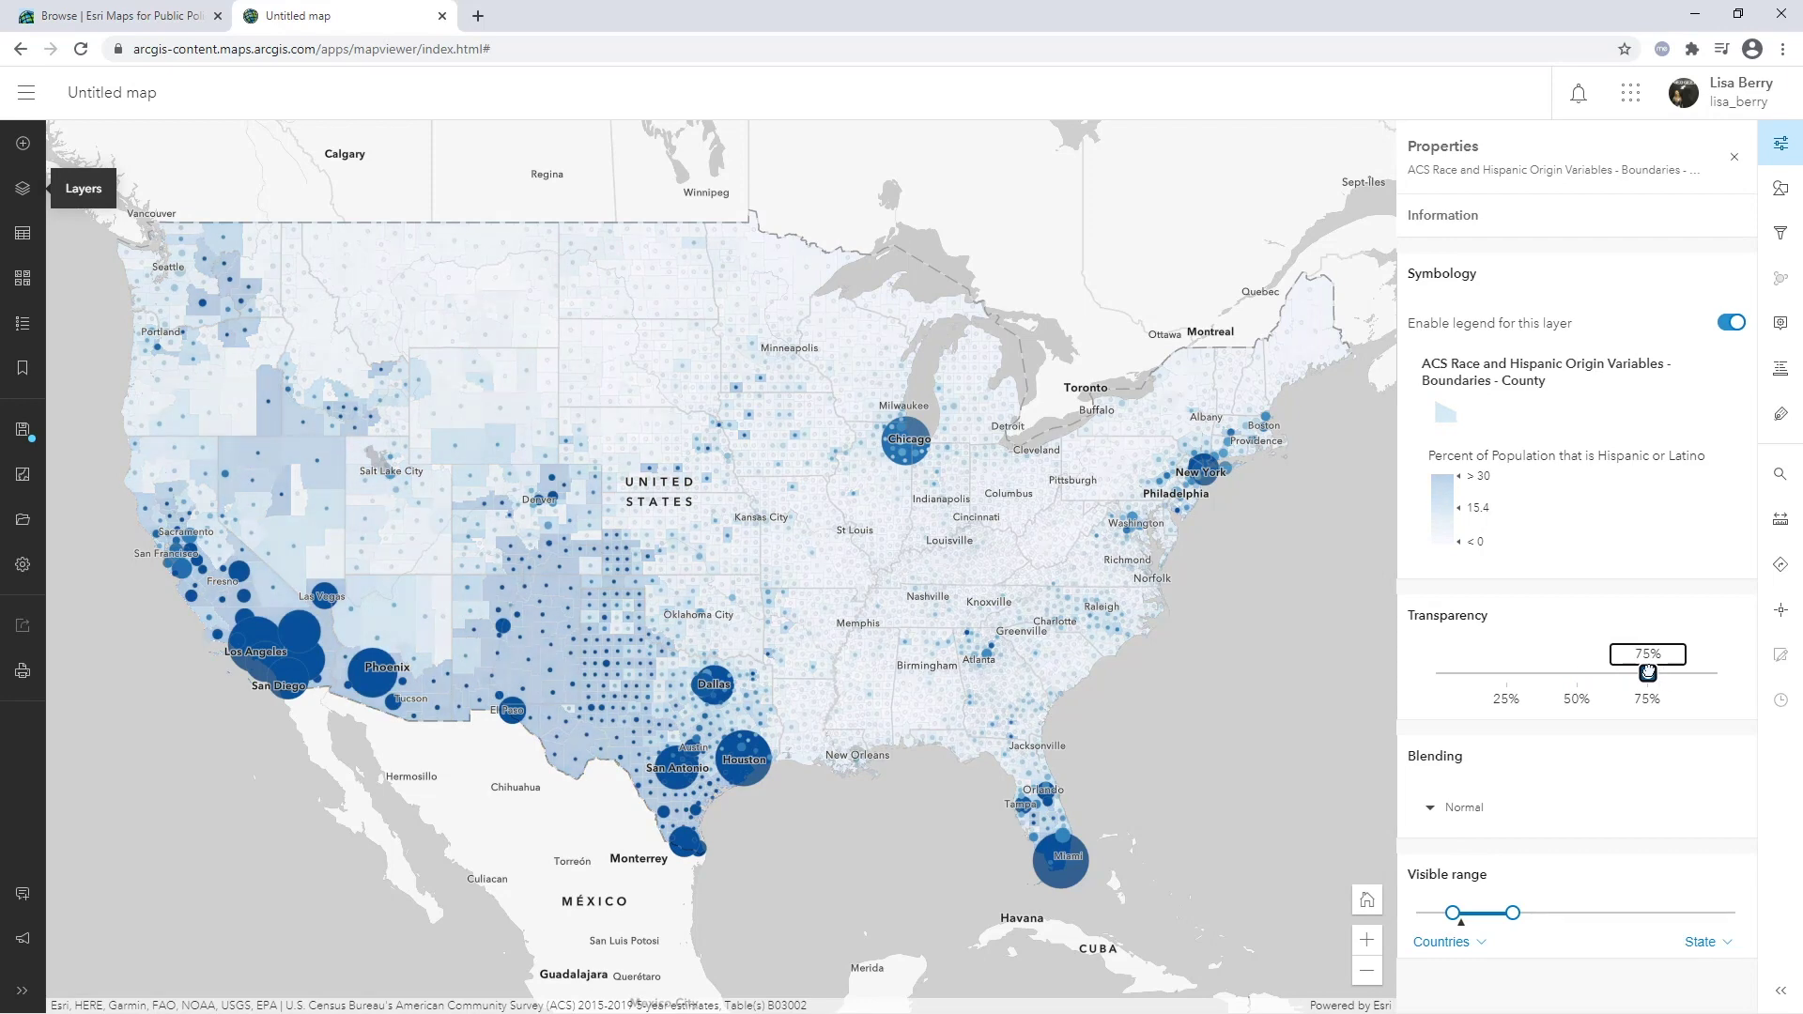
drag(1649, 673, 1581, 693)
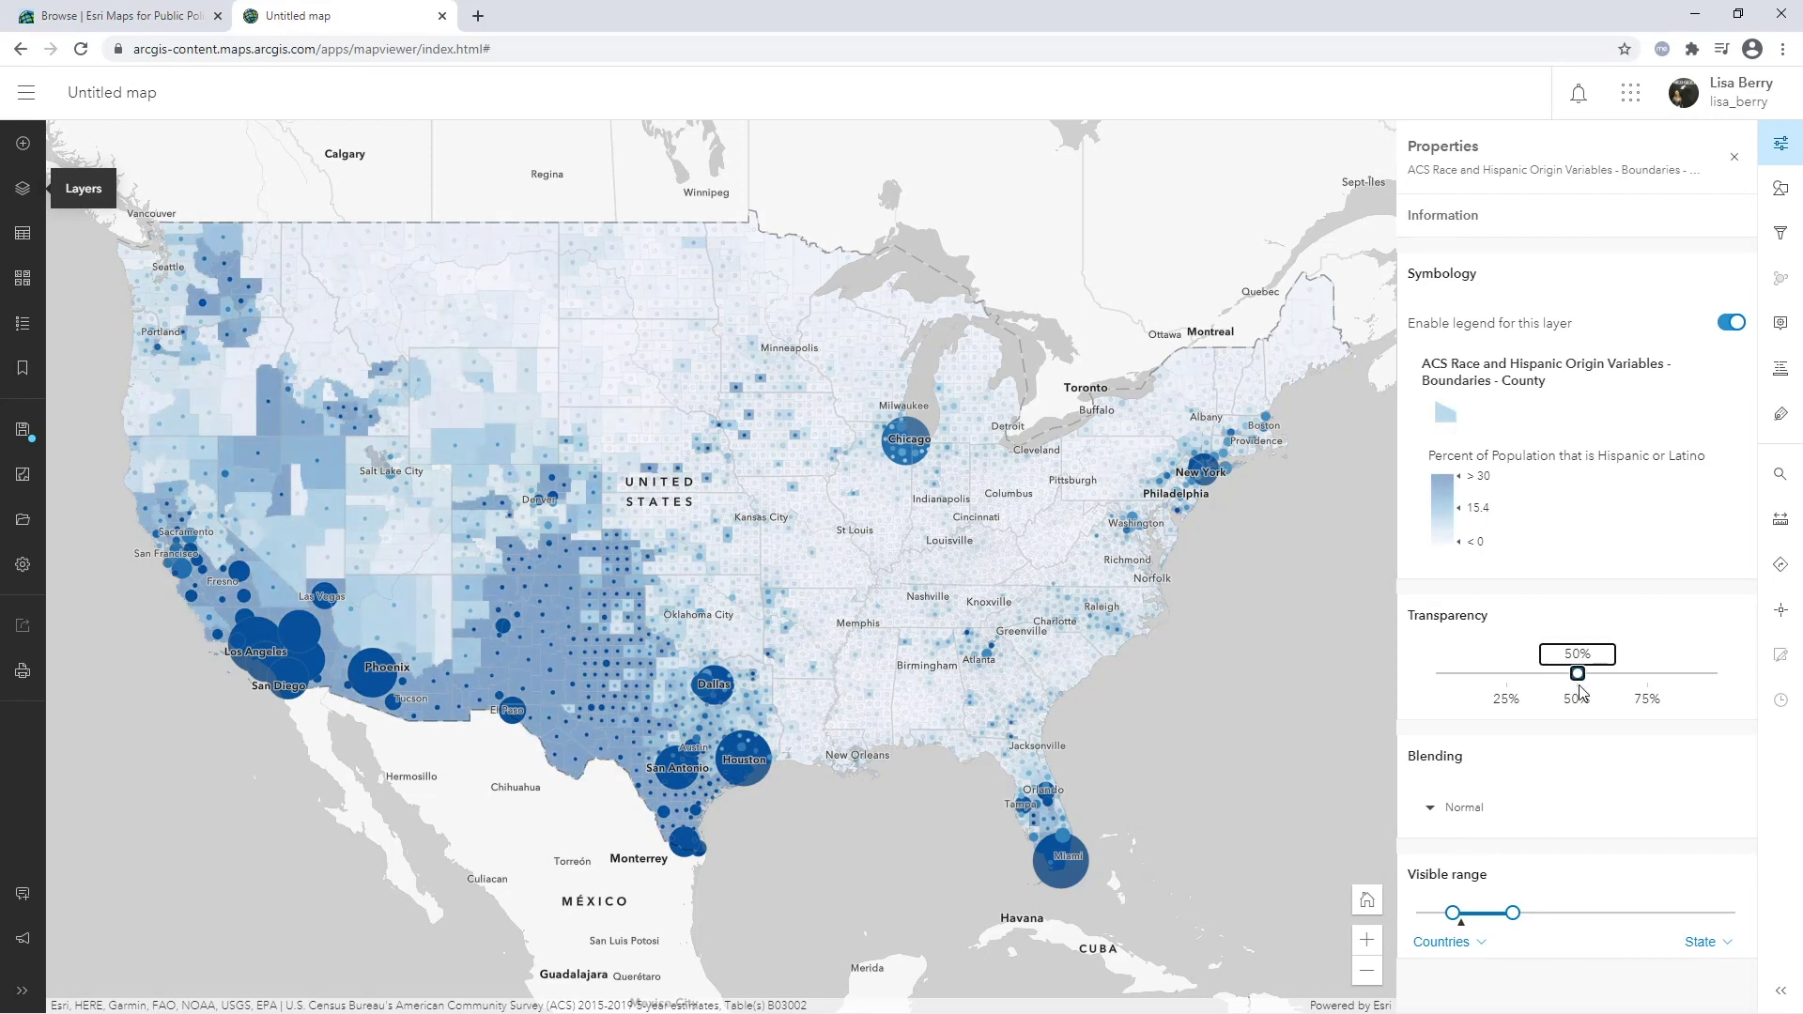